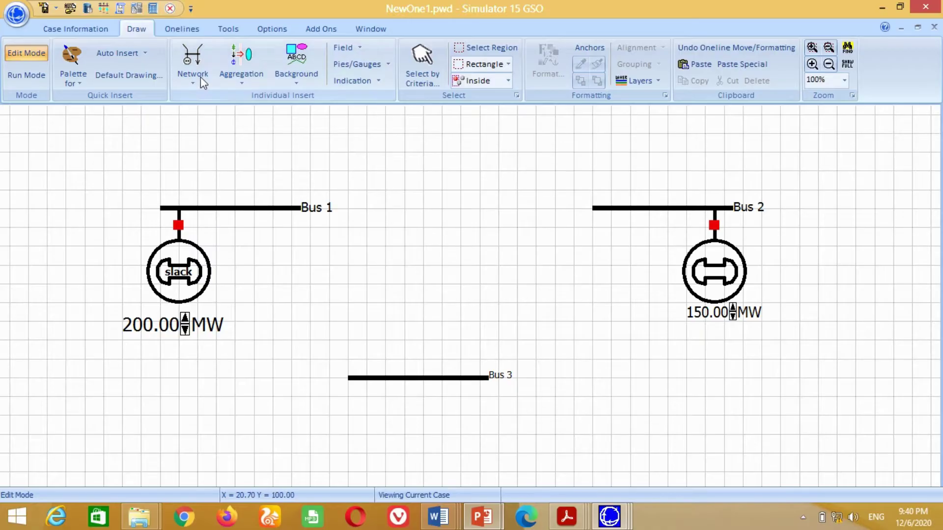
Step: Add a generator to Bus 3 with 100 MW output, 100 MW minimum output and 225 MW maximum output
left_click(207, 112)
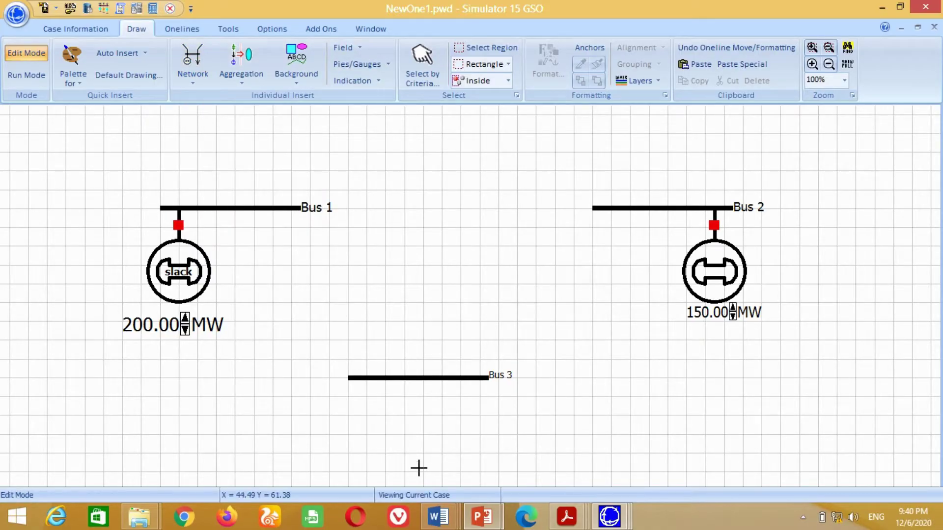
left_click(469, 378)
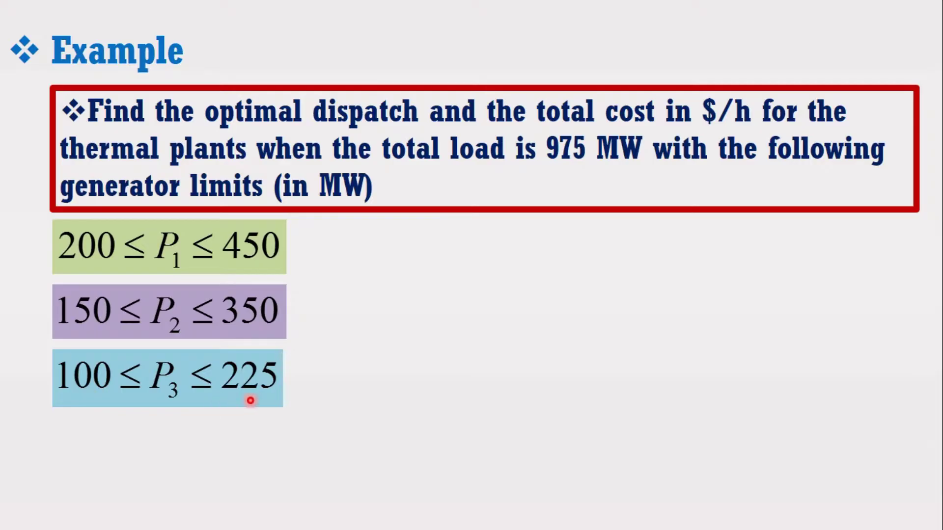
key("Right")
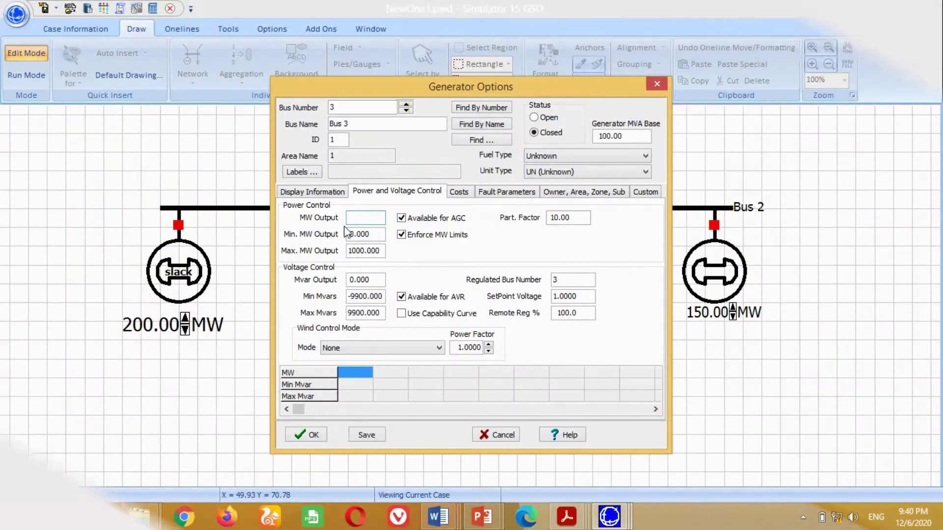
left_click(350, 236)
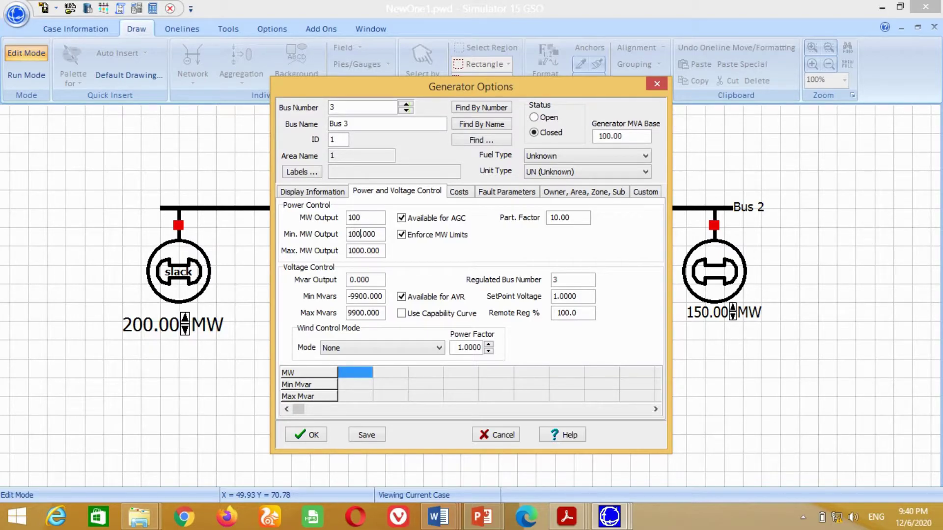
type("225")
Step: Give the Bus 3 generator a cubic cost model with coefficient B of 5.8, enter coefficient C, and accept the generator
left_click(460, 192)
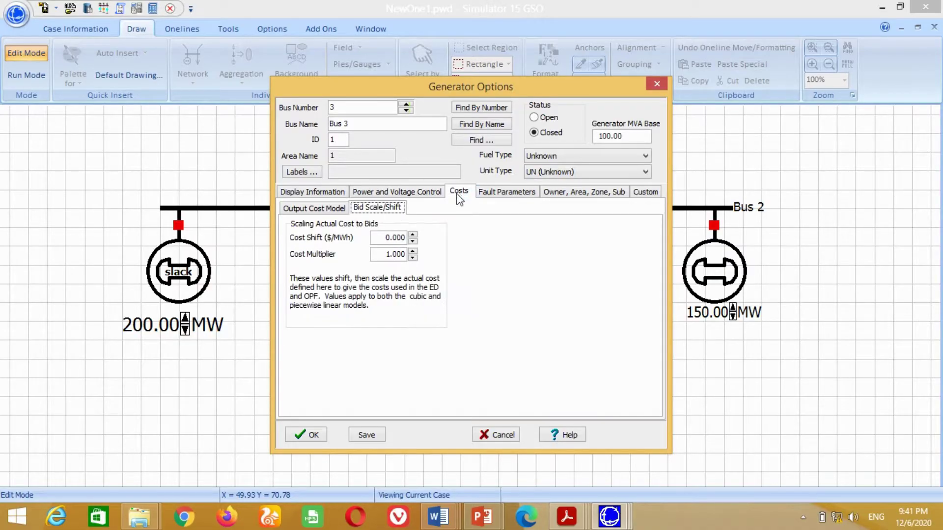
left_click(308, 210)
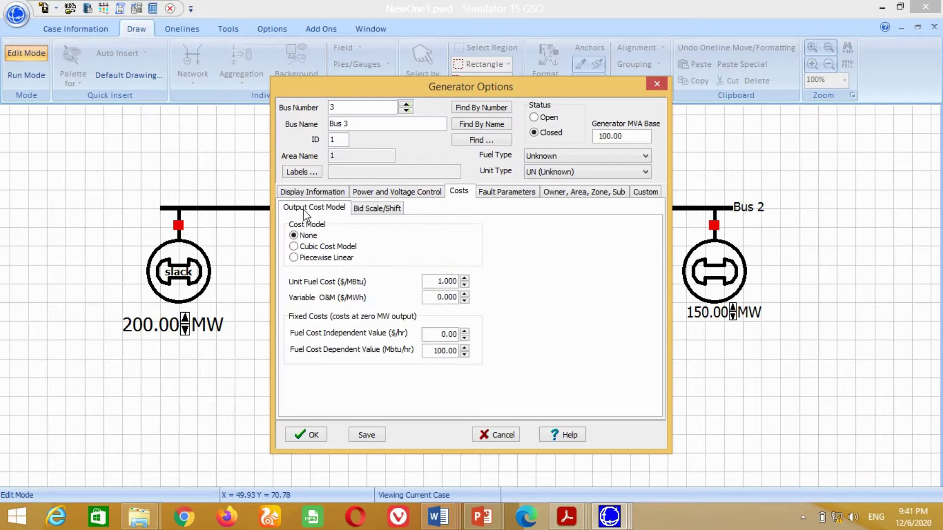
left_click(293, 246)
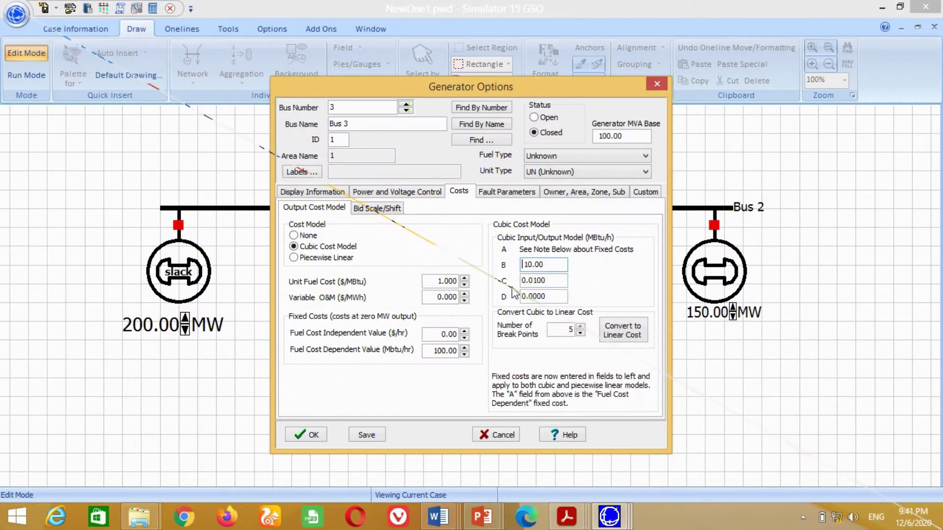
type("5.8")
key("Delete")
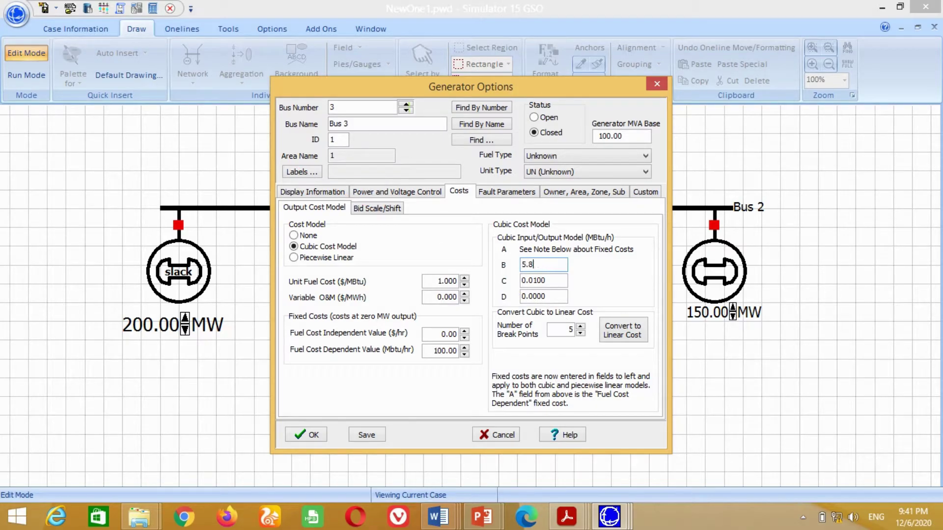
left_click(532, 280)
left_click(318, 435)
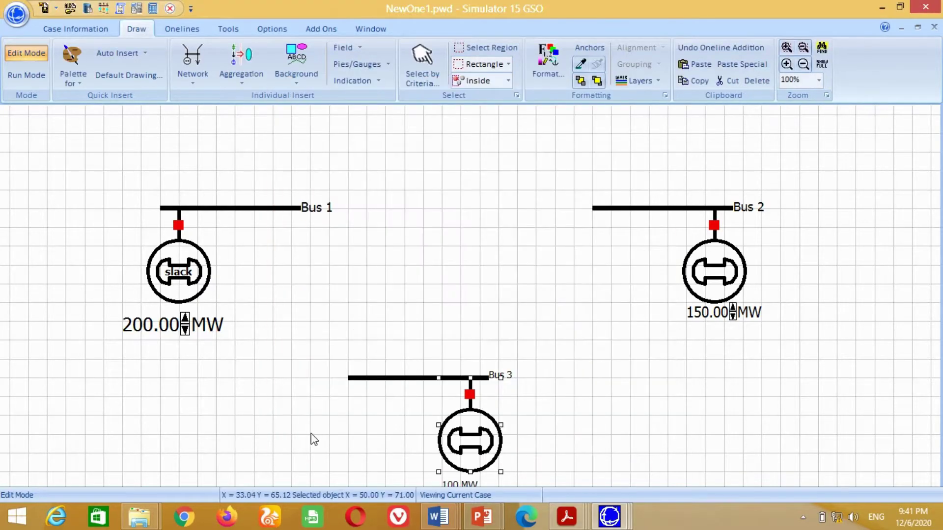
Step: Delete the Mvar field under the Bus 3 generator and enlarge its MW output field
left_click(530, 402)
scroll(531, 403, "down", 2)
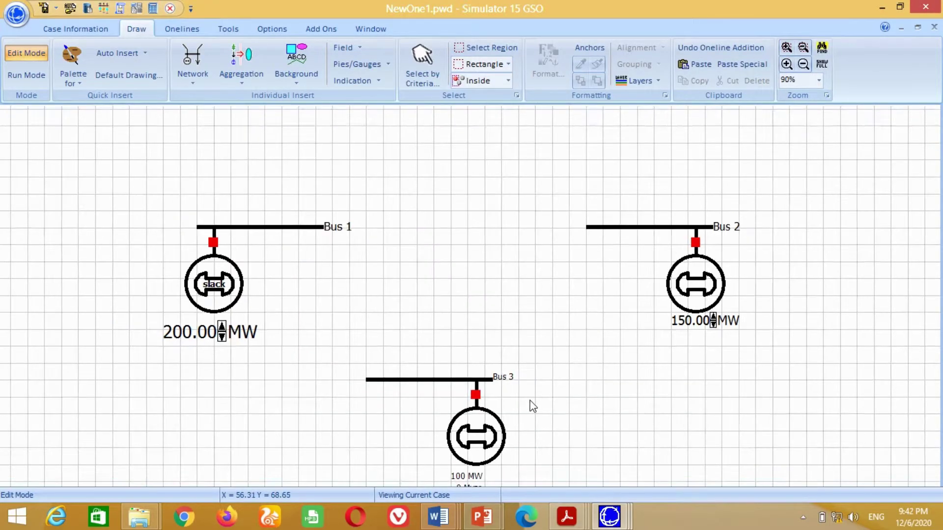
scroll(546, 363, "down", 1)
left_click(477, 447)
key("Delete")
left_click(479, 437)
left_click_drag(496, 444, 514, 449)
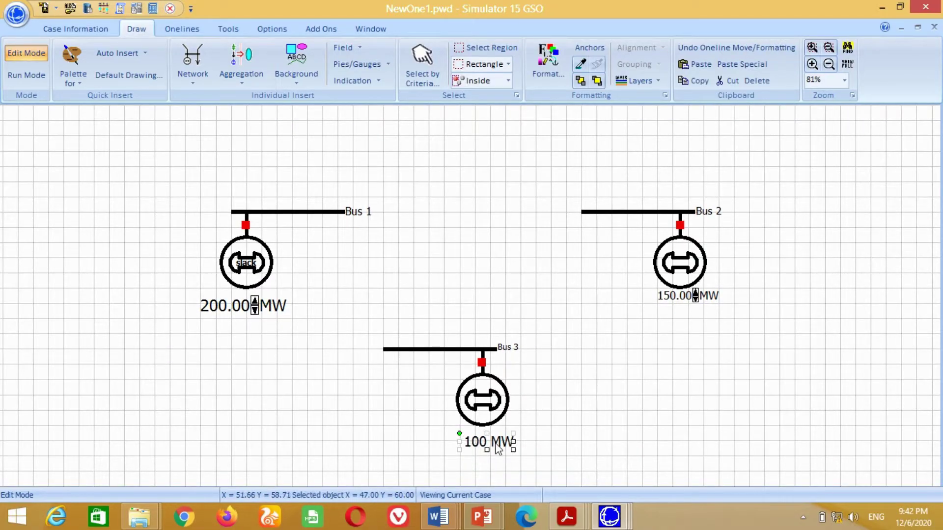
Step: Format the Bus 3 generator's MW field with 2 decimal places and adjustment arrows with an increment of 1
double_click(498, 446)
double_click(613, 210)
type("1")
left_click(408, 229)
double_click(408, 229)
type("2")
left_click(346, 372)
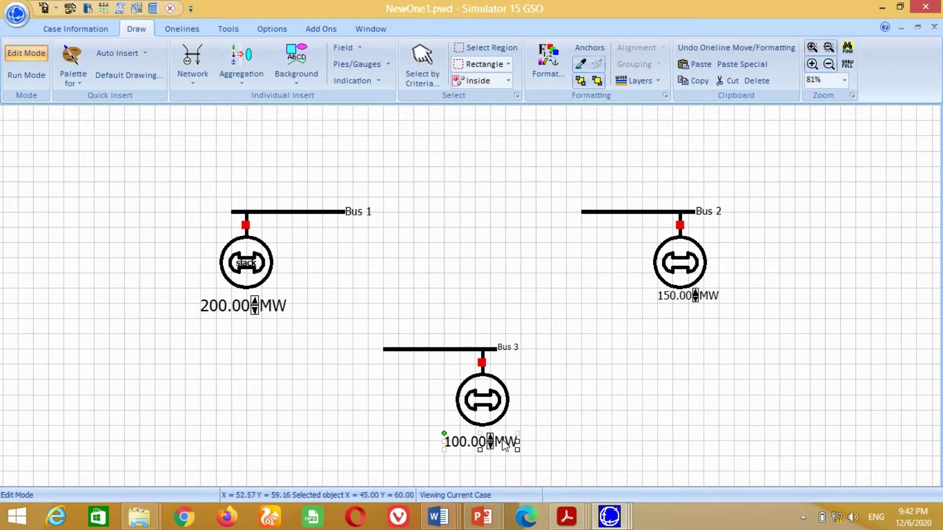
left_click(569, 425)
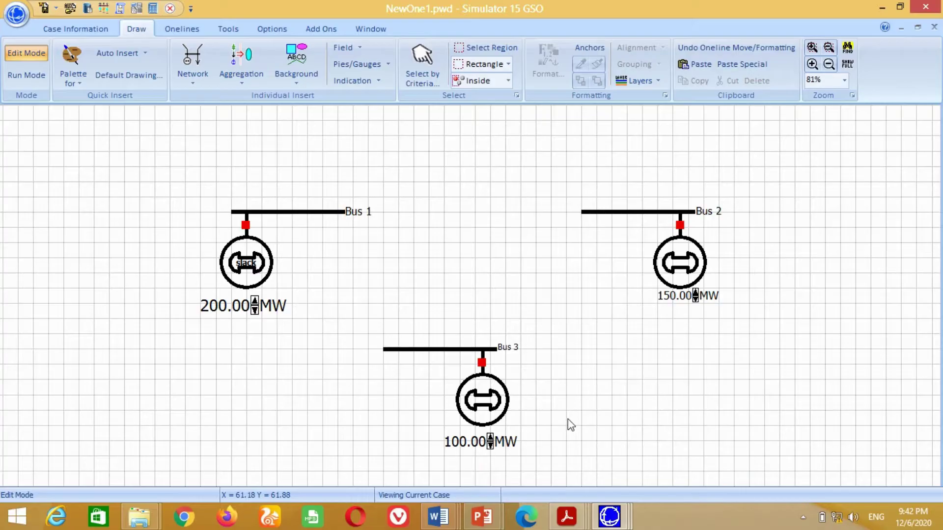
Step: Draw a transmission line from Bus 1 to Bus 2, routed with right-angle bends above the two buses
left_click(193, 63)
left_click(227, 160)
left_click(324, 209)
left_click(323, 136)
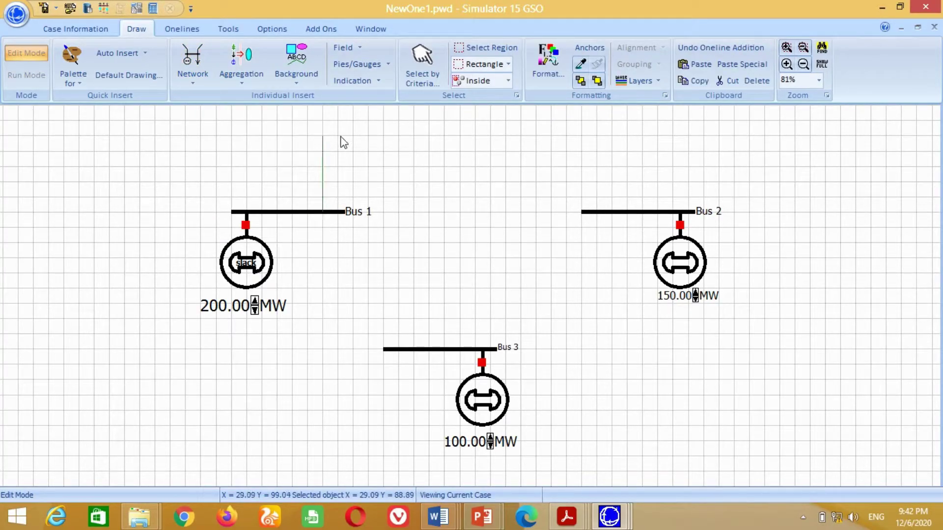
left_click(612, 136)
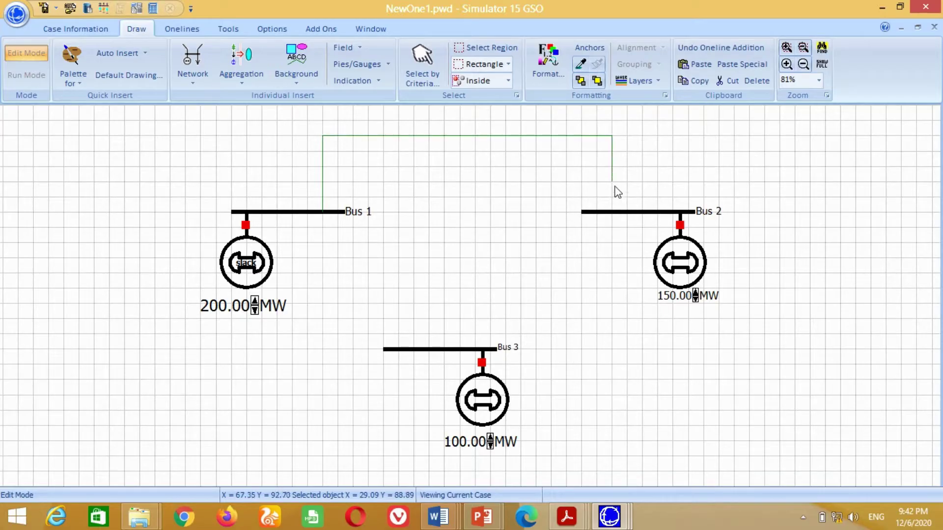
double_click(614, 212)
Step: Set the Bus 1 to Bus 2 line's series reactance to 0.00001 and its pixel thickness to 2
type("0.00001")
left_click(295, 203)
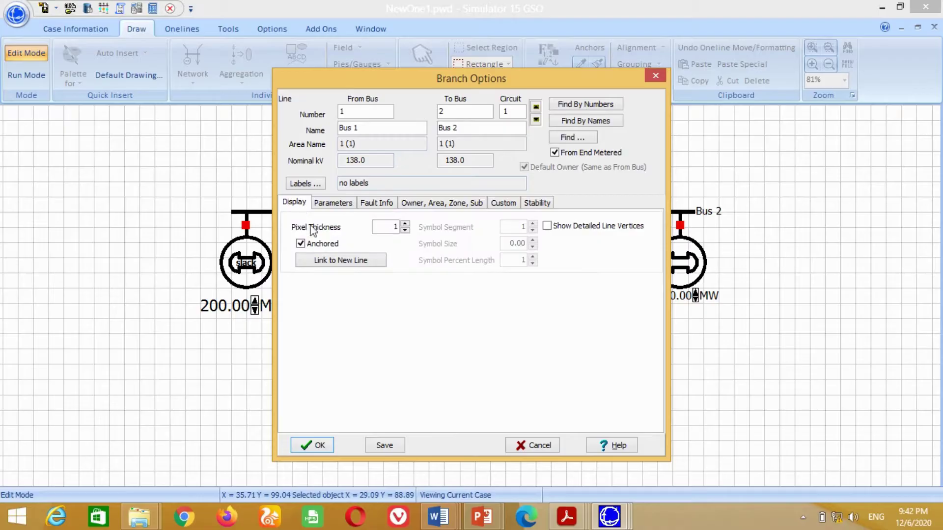
left_click(405, 224)
left_click(321, 446)
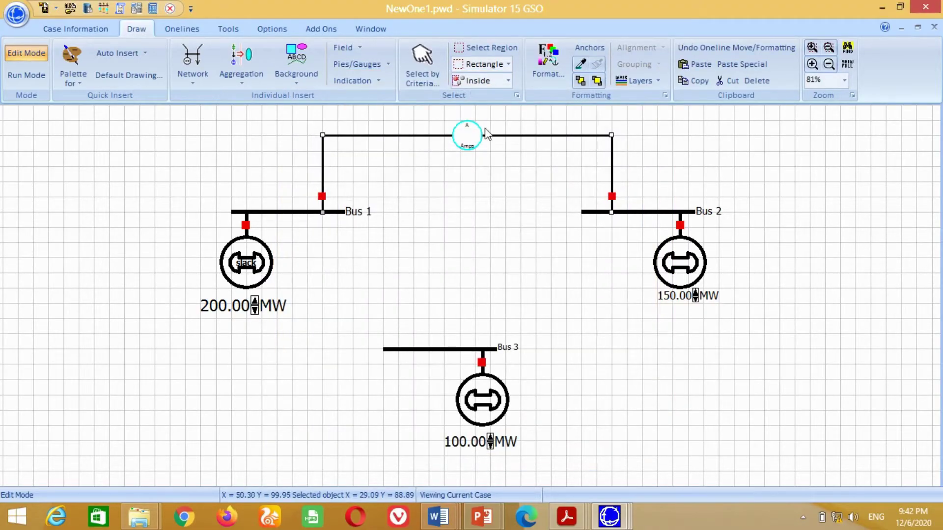
Step: Set line pie charts to Total power (MVA) with a blue normal color, and rate the Bus 1 to Bus 2 pie chart at 10000 MVA
double_click(473, 144)
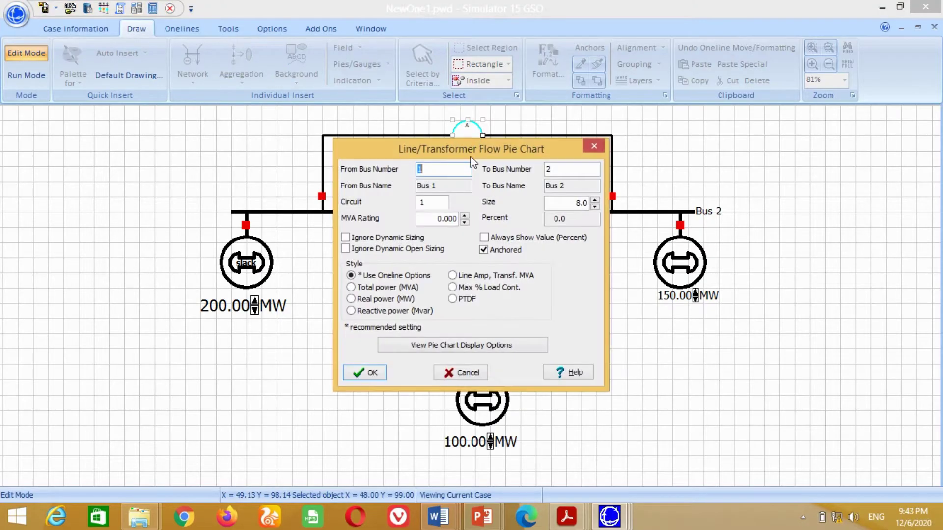
left_click(460, 346)
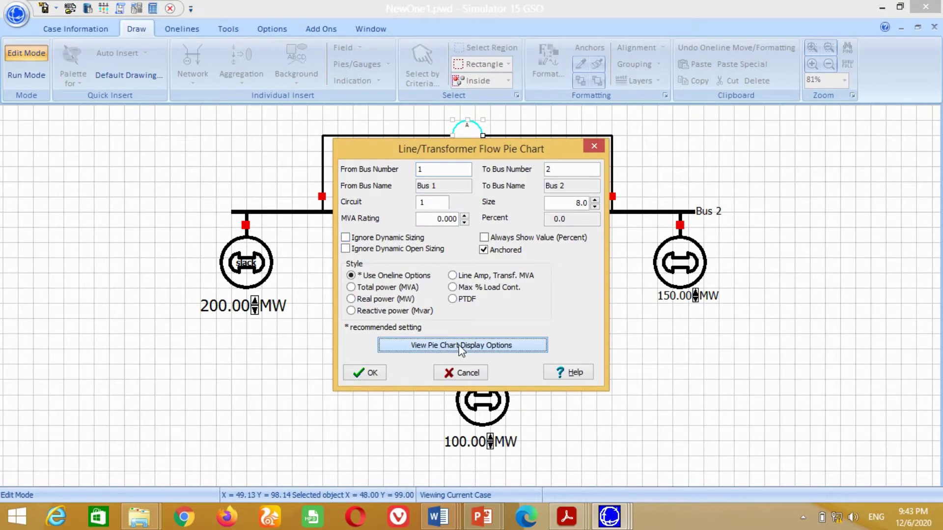
left_click(450, 268)
left_click(484, 188)
left_click(422, 314)
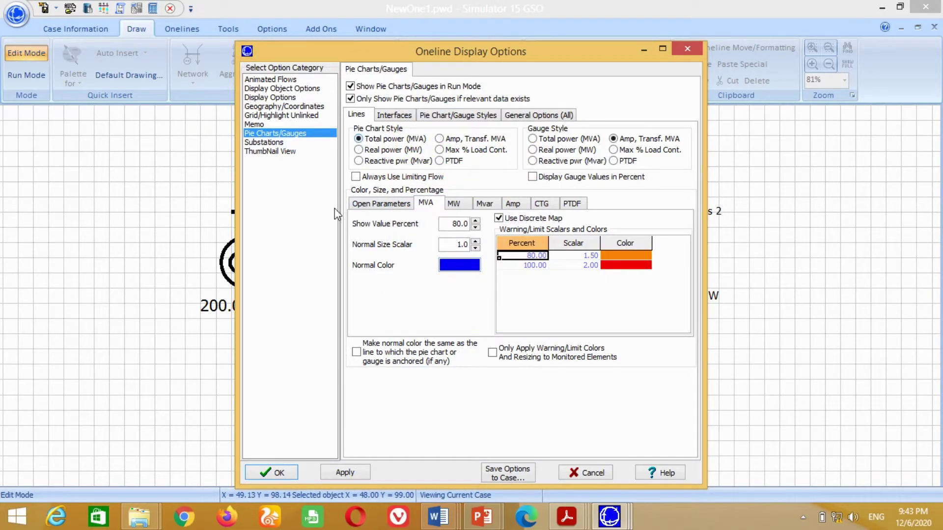
left_click(290, 474)
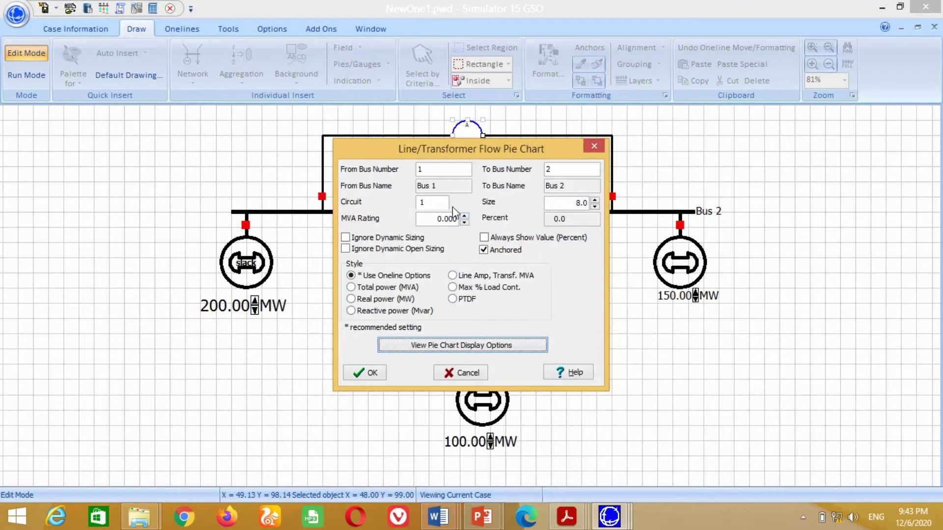
left_click(433, 219)
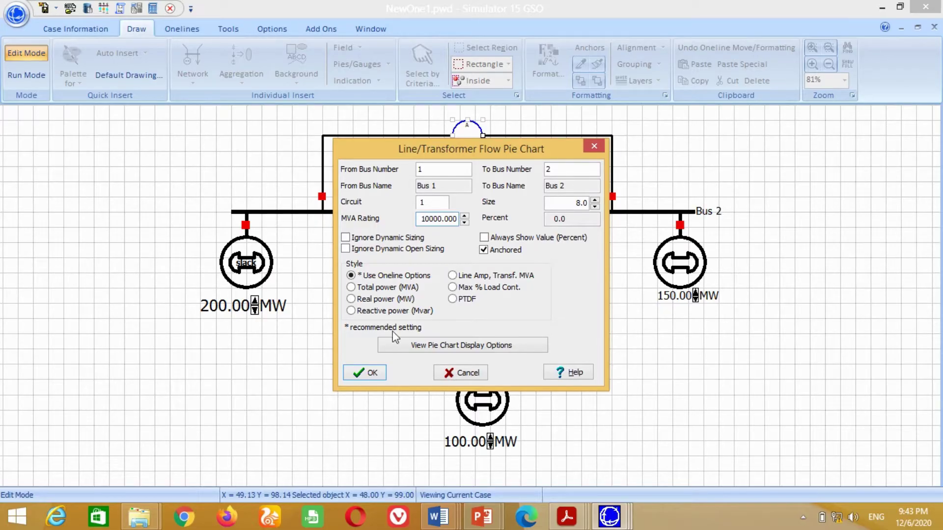
left_click(376, 374)
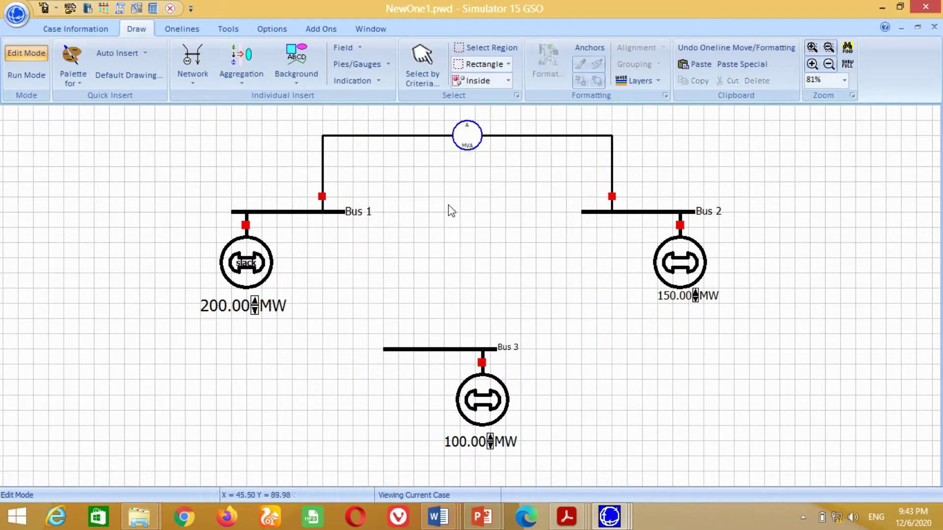
Step: Draw a transmission line with right-angle bends from the underside of Bus 1 down to Bus 3
left_click(193, 68)
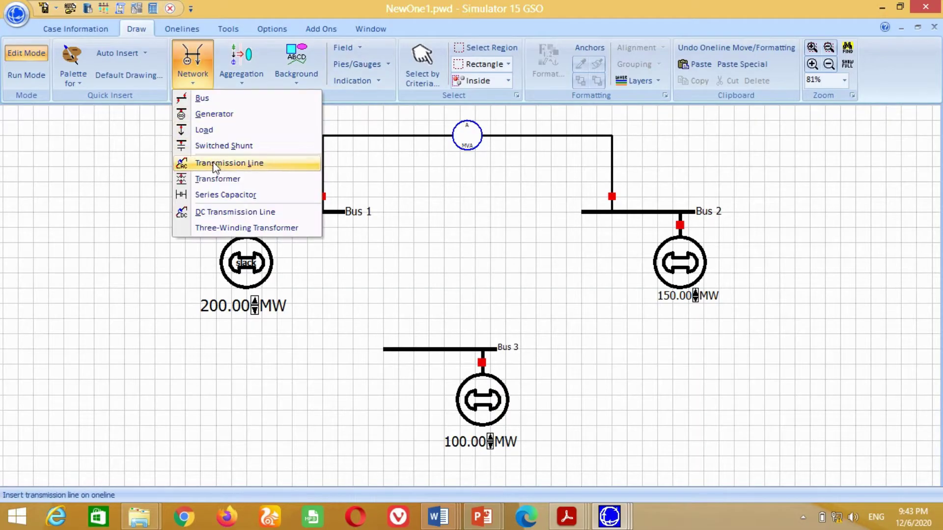
left_click(196, 161)
left_click(323, 212)
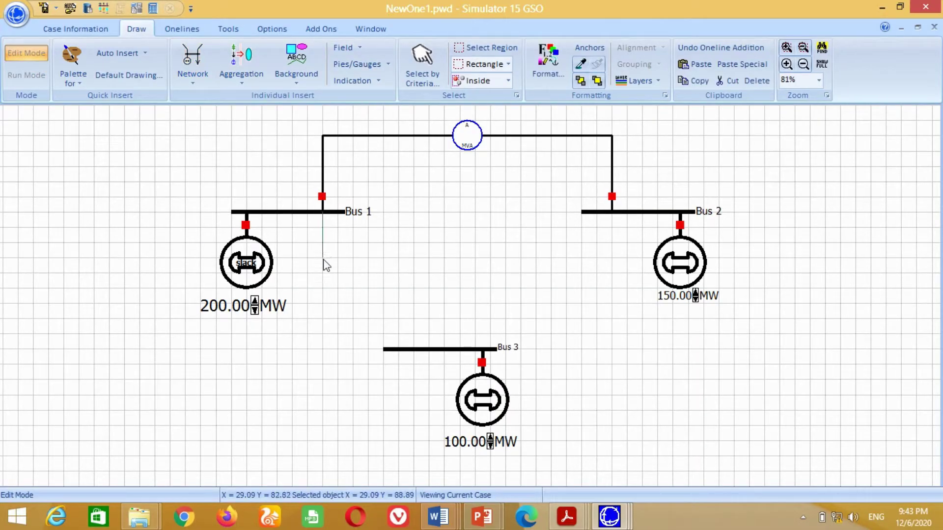
left_click(323, 259)
left_click(414, 259)
double_click(415, 349)
Step: Enter the series reactance of the Bus 1 to Bus 3 line and set its pixel thickness to 2
left_click(491, 245)
type("0")
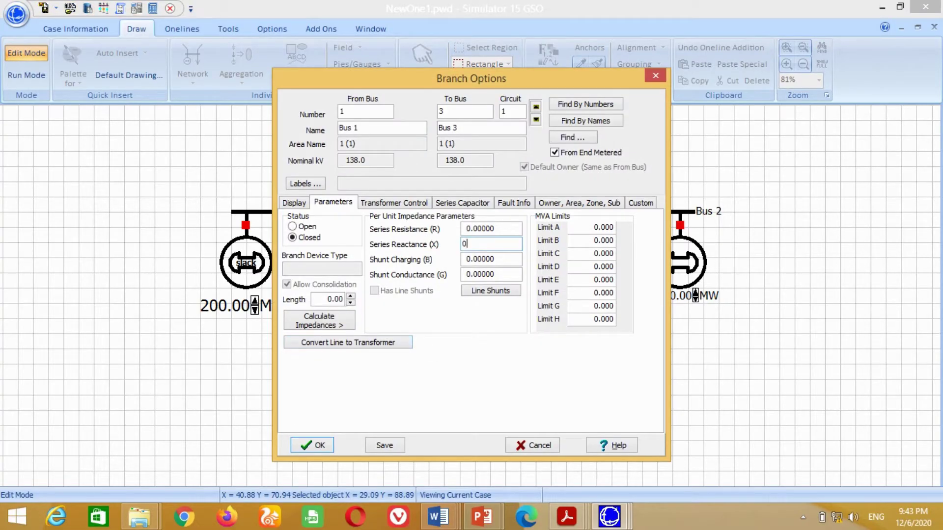
type(".0")
left_click(294, 203)
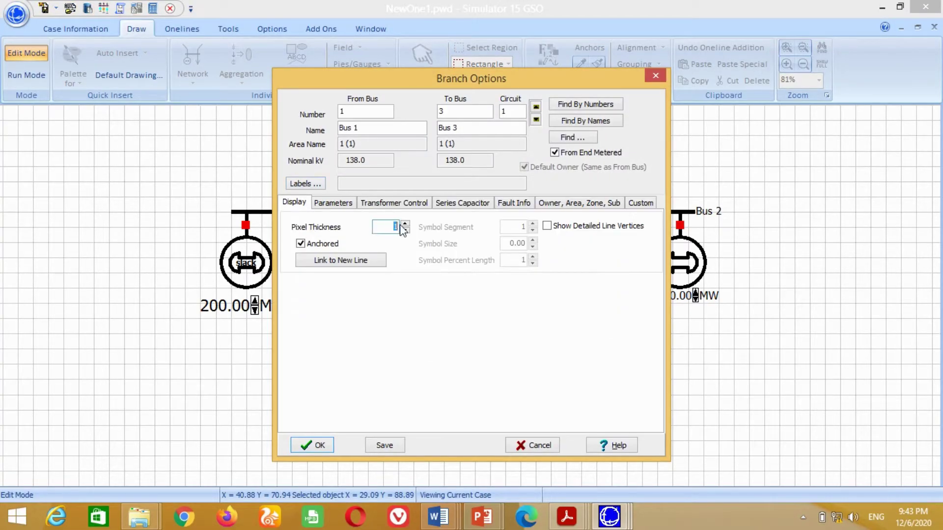
left_click(405, 224)
left_click(314, 445)
Step: Enter the MVA rating for the pie chart on the Bus 1 to Bus 3 line
left_click(390, 273)
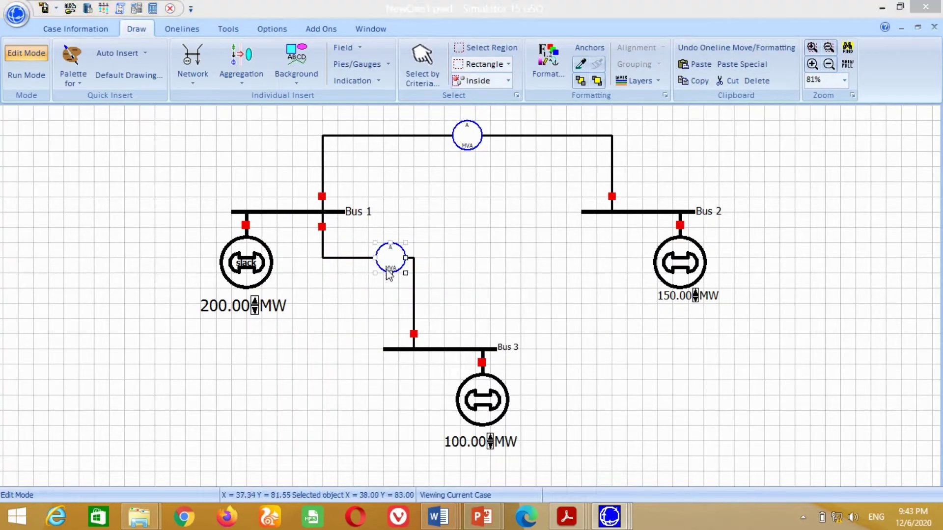
double_click(390, 273)
left_click(433, 221)
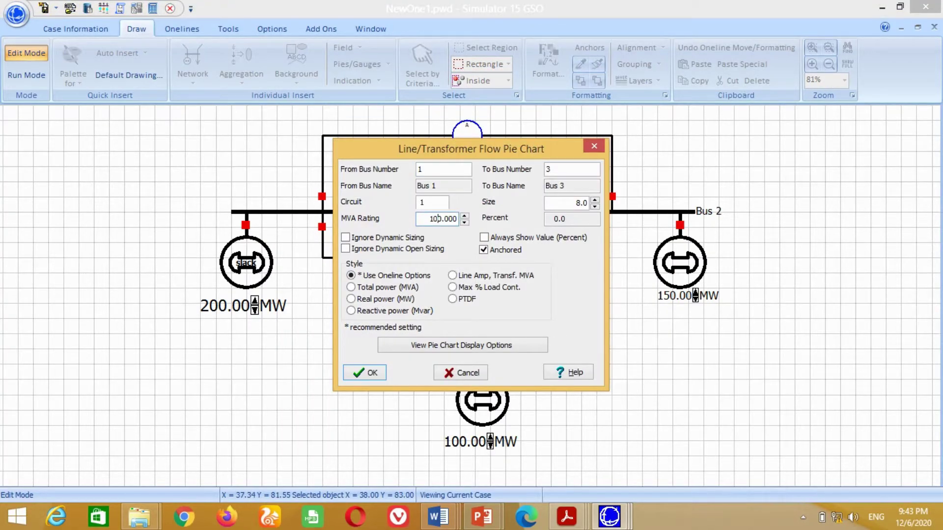
left_click(377, 370)
Step: Draw a transmission line with right-angle bends from Bus 3 up to the underside of Bus 2
left_click(192, 68)
left_click(227, 161)
left_click(474, 347)
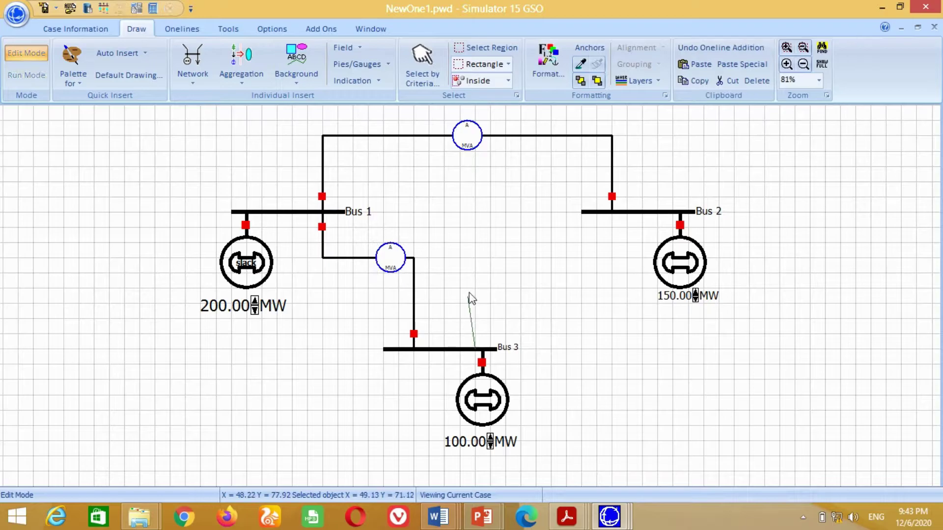
left_click(476, 258)
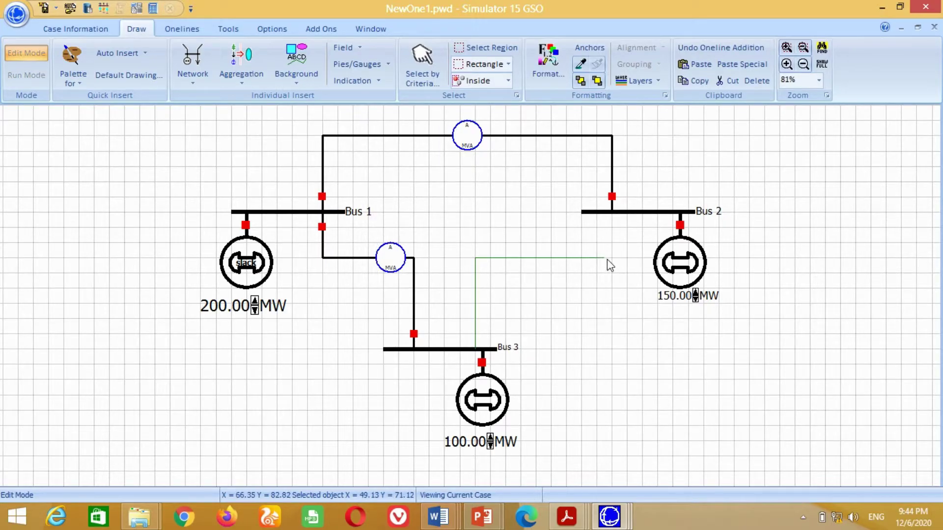
left_click(611, 259)
left_click(613, 216)
Step: Enter the series reactance of the Bus 3 to Bus 2 line and set its pixel thickness to 2
type("0.0")
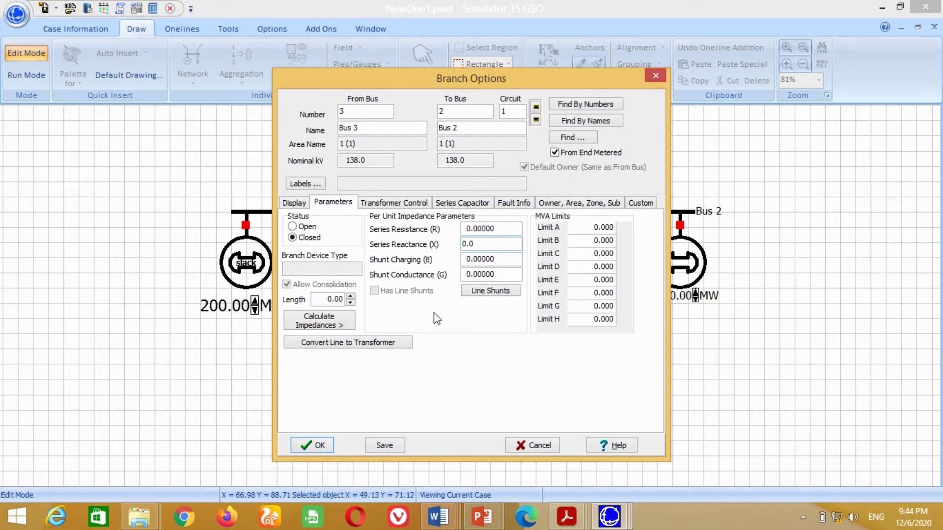
left_click(279, 202)
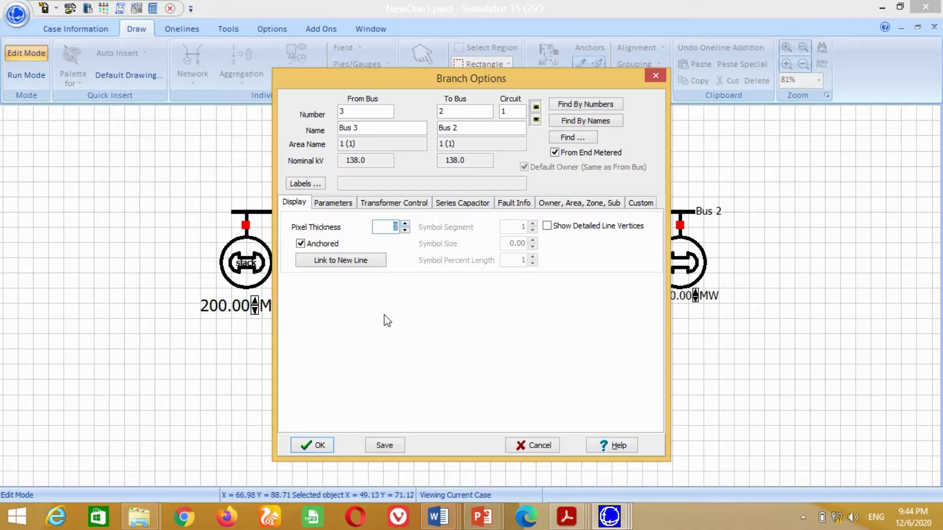
left_click(320, 445)
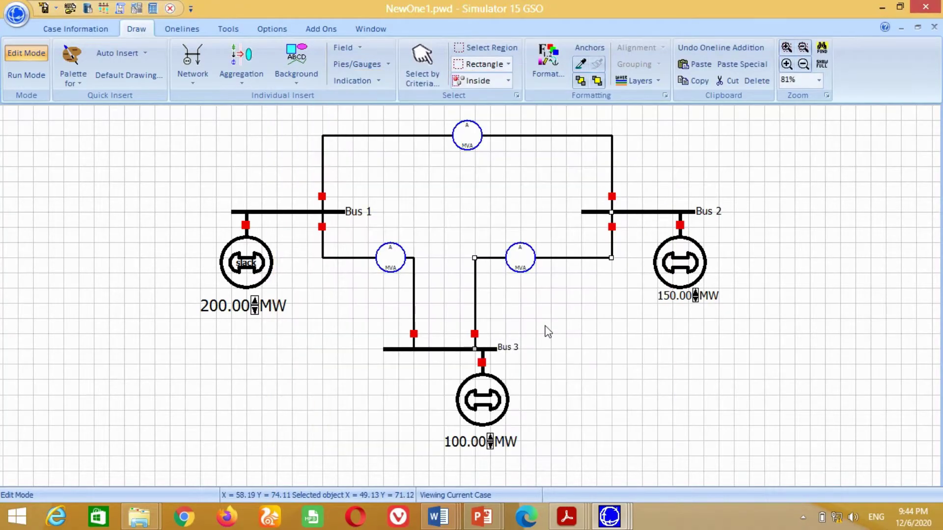
Step: Enter the MVA rating for the pie chart on the Bus 3 to Bus 2 line
left_click(525, 271)
double_click(524, 270)
left_click(423, 218)
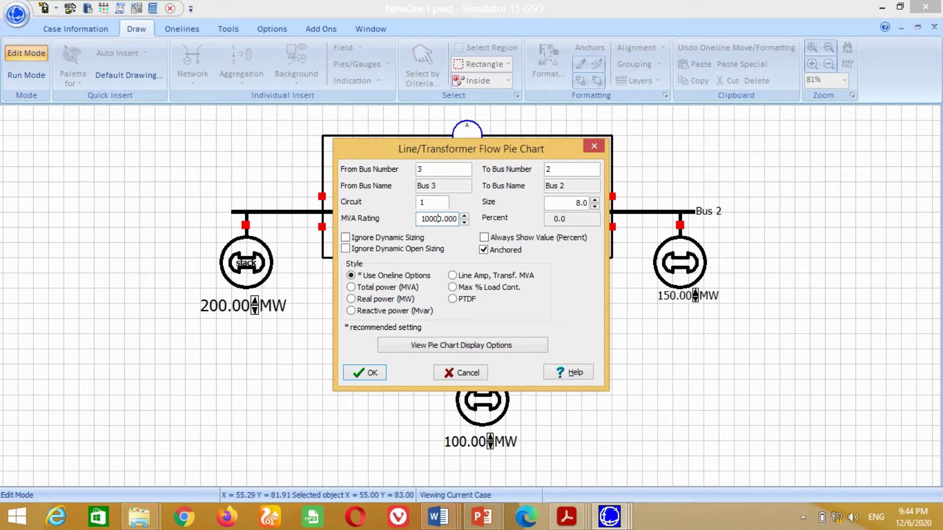
left_click(369, 373)
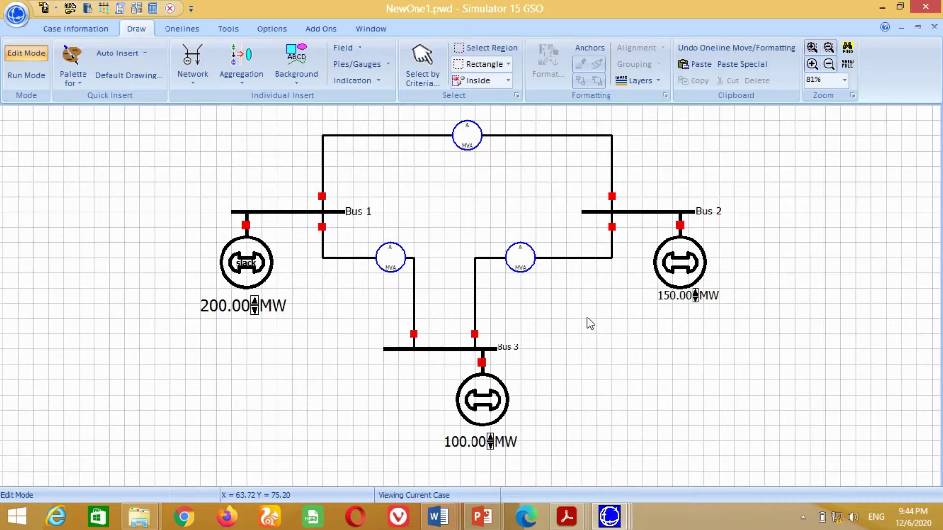
Step: Add a load to Bus 2 with a constant power of 975 MW and an upward orientation
left_click(192, 78)
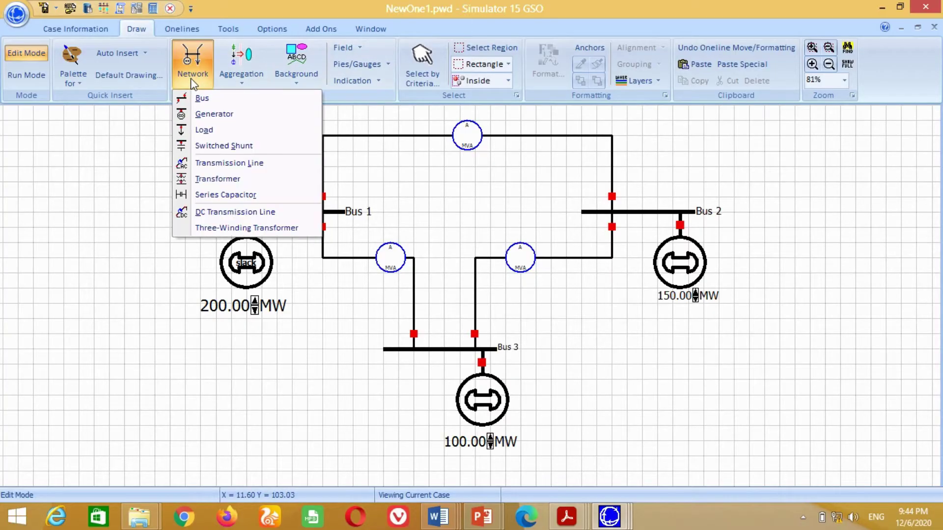
left_click(202, 129)
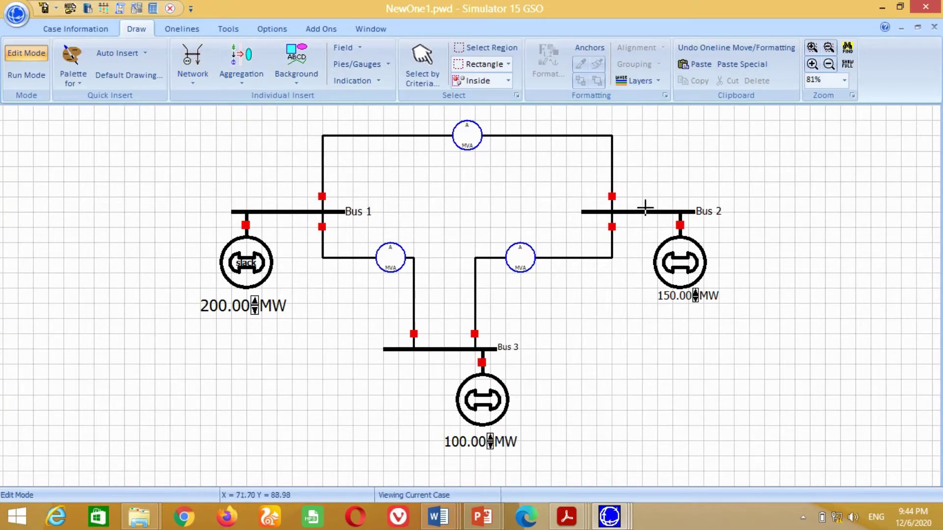
left_click(682, 211)
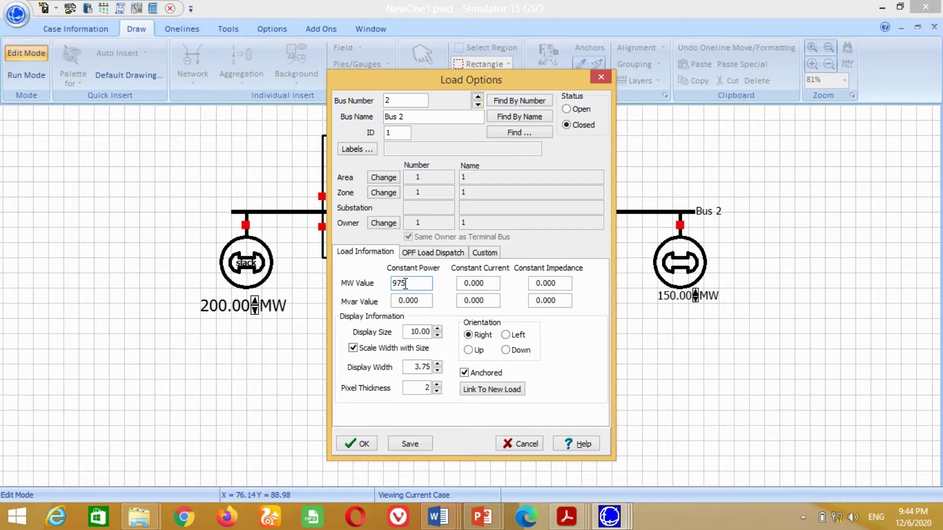
key("Return")
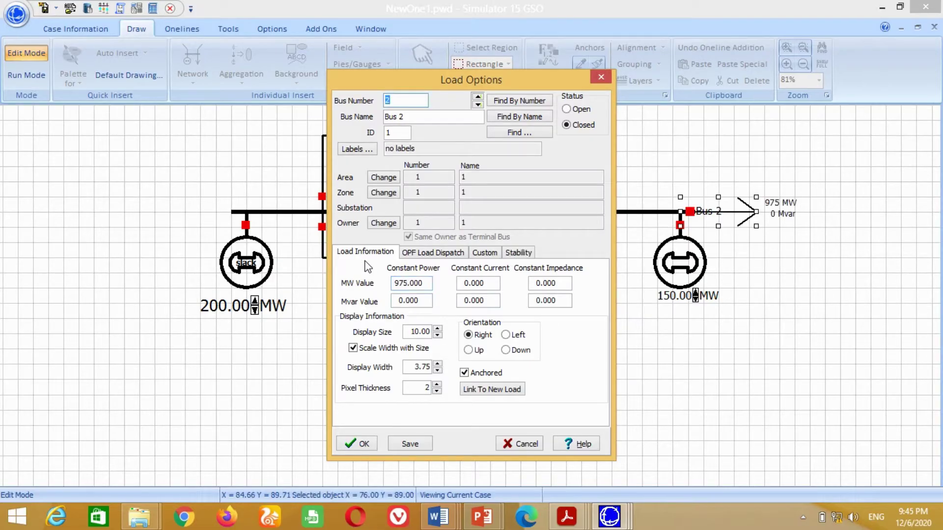
left_click(471, 350)
left_click(370, 443)
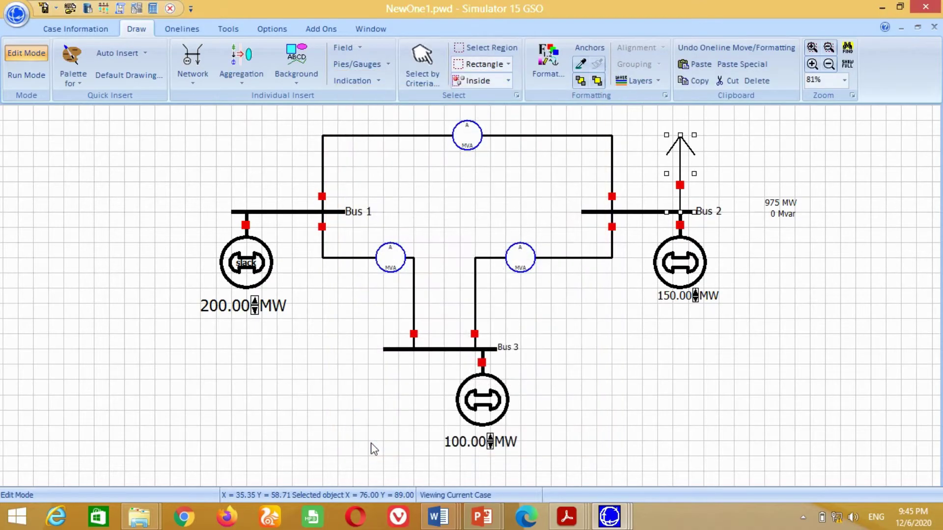
Step: Delete the load's Mvar label, and enlarge its MW label and place it beside the load arrow at Bus 2
left_click(721, 166)
left_click(780, 214)
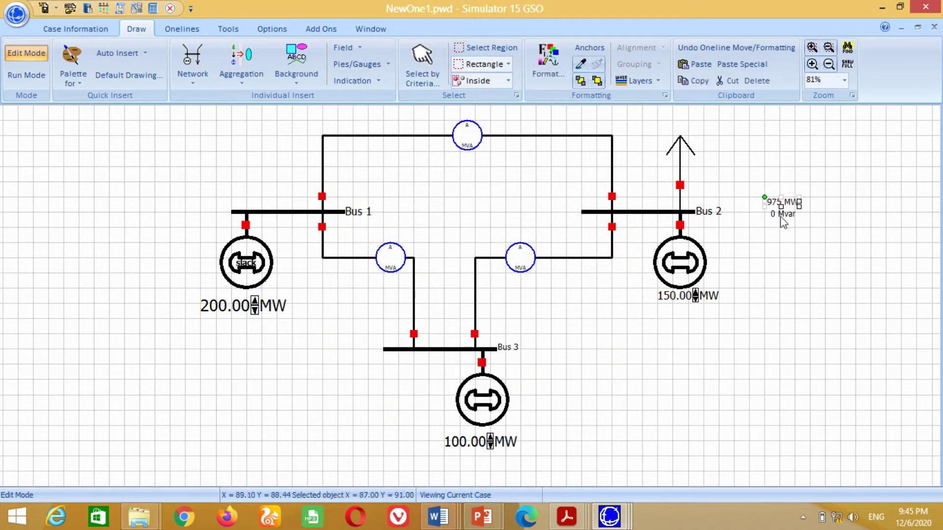
key("Delete")
left_click_drag(781, 202, 767, 157)
left_click(744, 182)
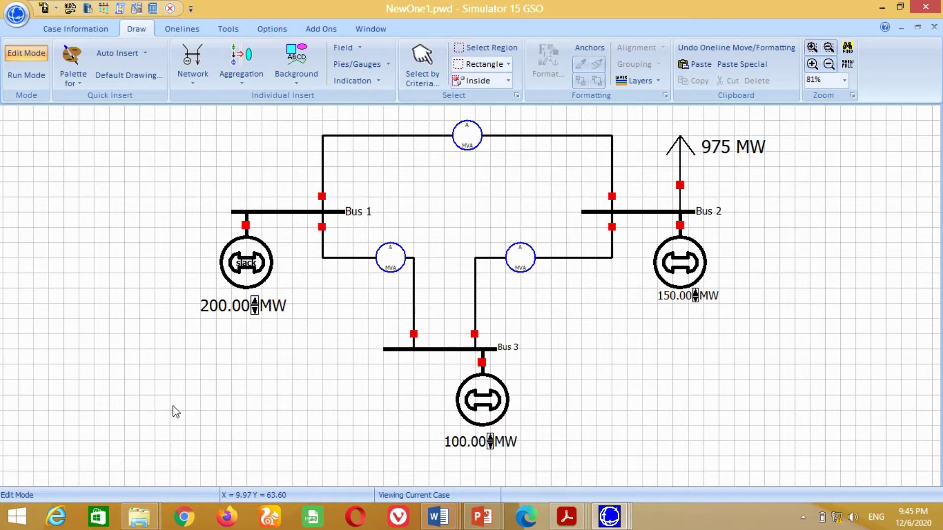
Step: Add a bus voltage field of 1.00 pu for Bus 1, enlarge it and place it beside the bar's outer end
left_click(344, 48)
left_click(358, 68)
left_click(210, 213)
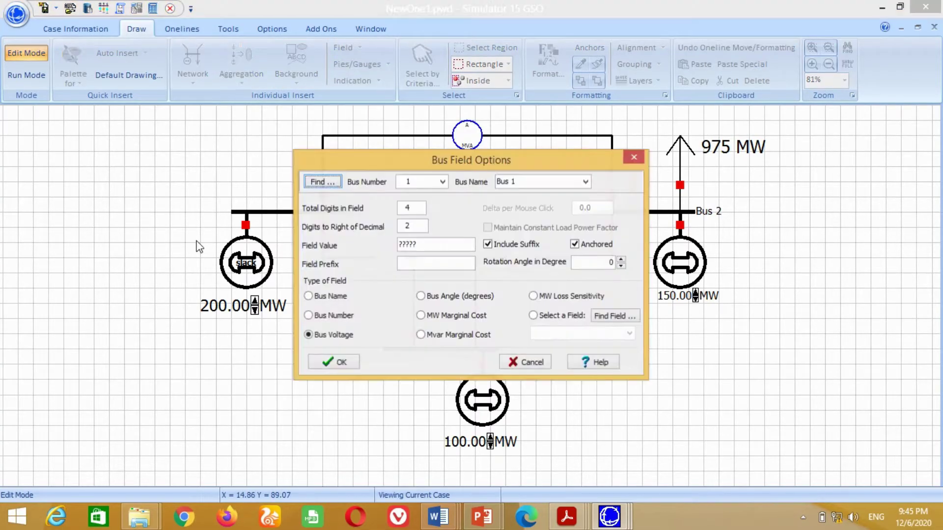
key("Tab")
type("1.")
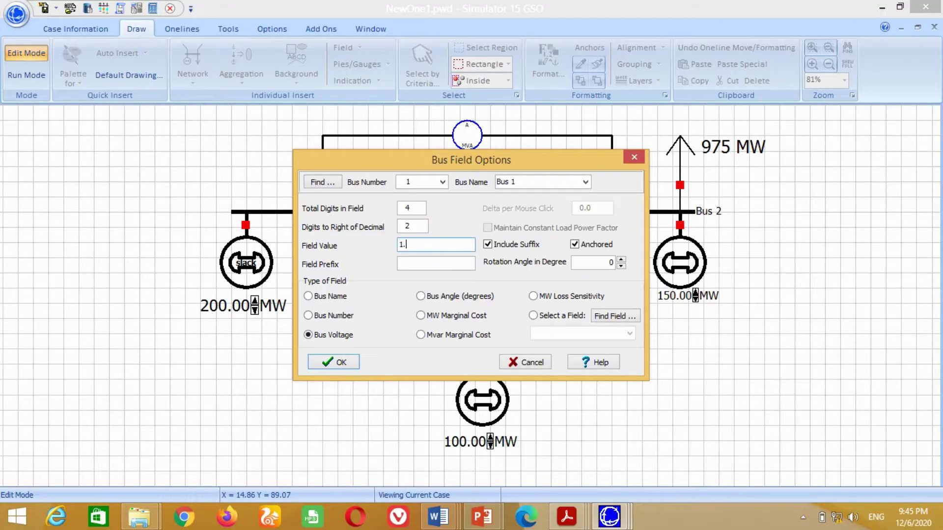
left_click(342, 363)
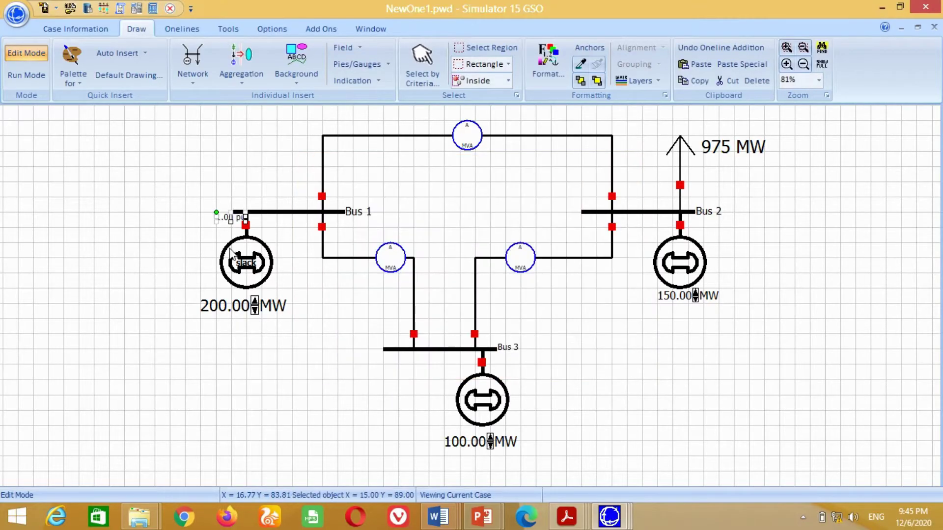
left_click_drag(240, 223, 214, 219)
key("ctrl+z")
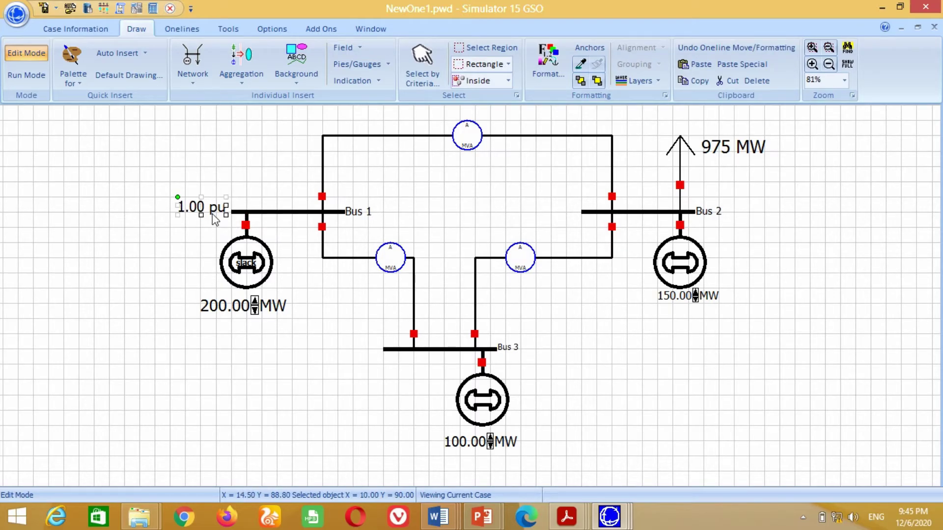
left_click(216, 237)
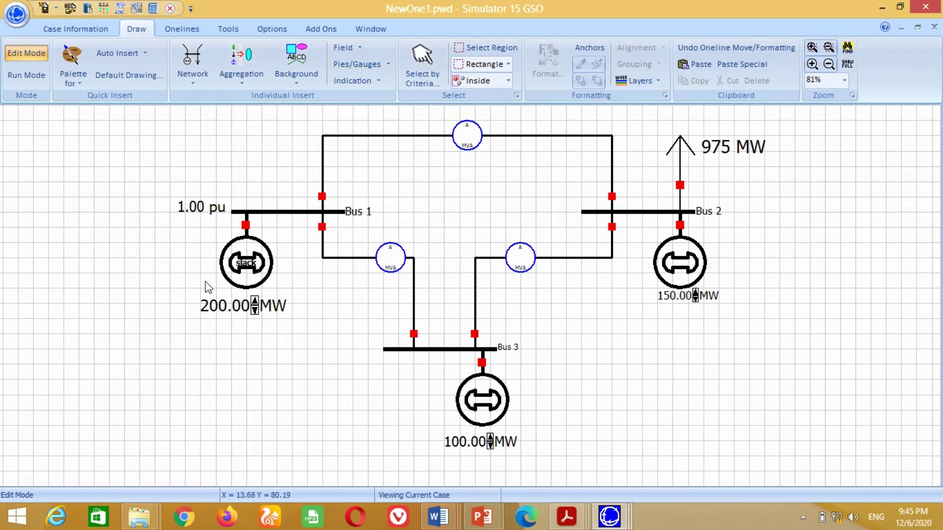
Step: Add a bus voltage field of 1.0 pu for Bus 2, enlarged and placed beside the end of the bar facing Bus 1
left_click(343, 47)
left_click(368, 66)
left_click(565, 211)
double_click(430, 244)
type("1")
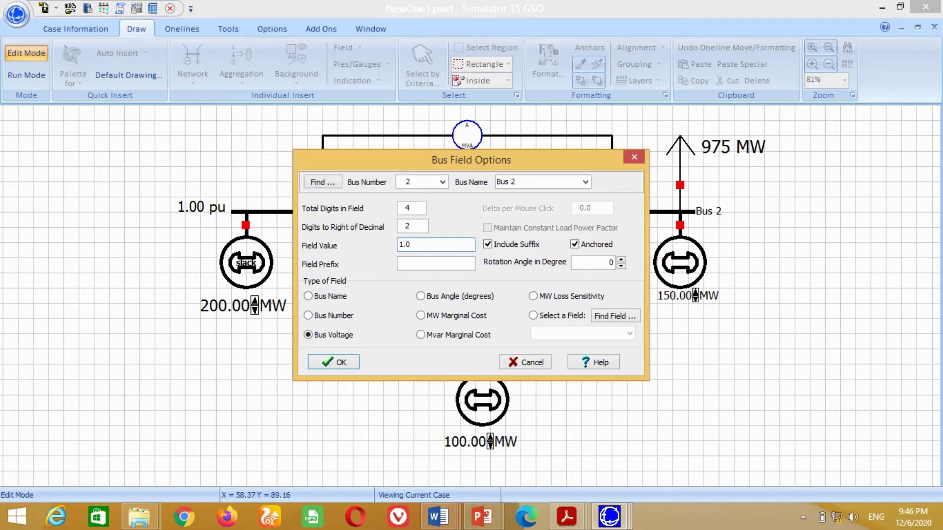
left_click(334, 362)
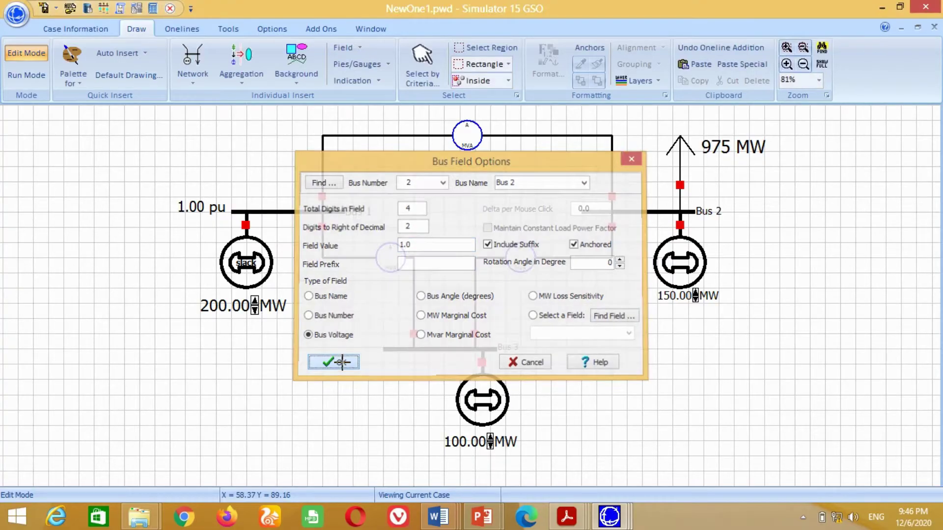
left_click_drag(579, 237, 549, 222)
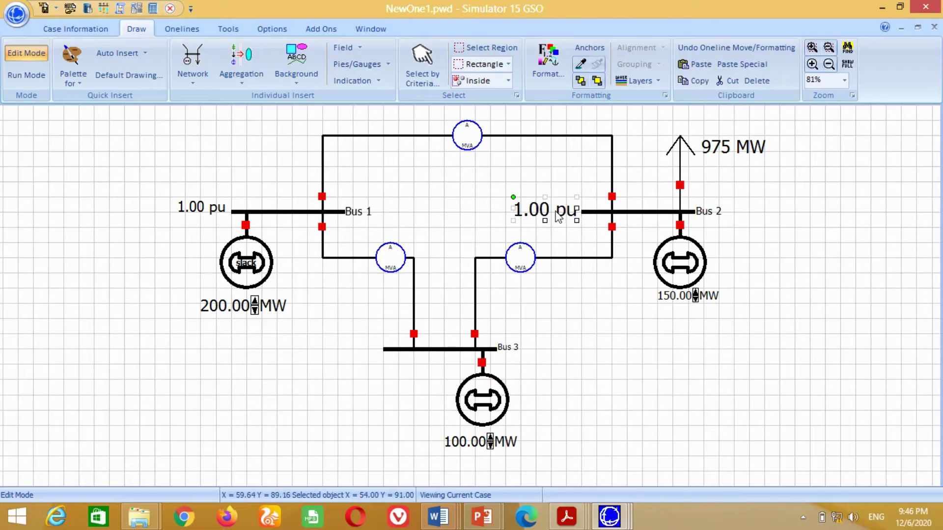
left_click(581, 235)
Step: Add a bus voltage field of 1.0 pu for Bus 3, enlarged and placed beside the bar end opposite its name
left_click(346, 52)
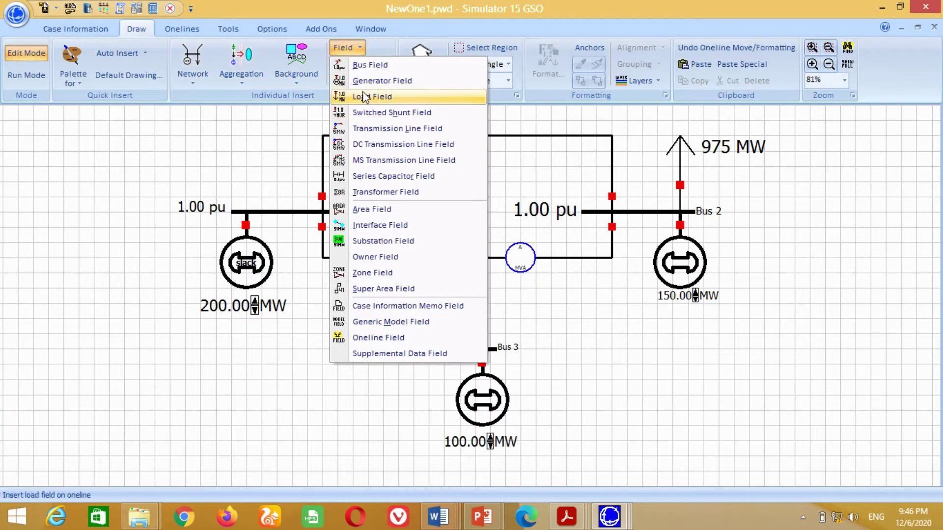
left_click(370, 66)
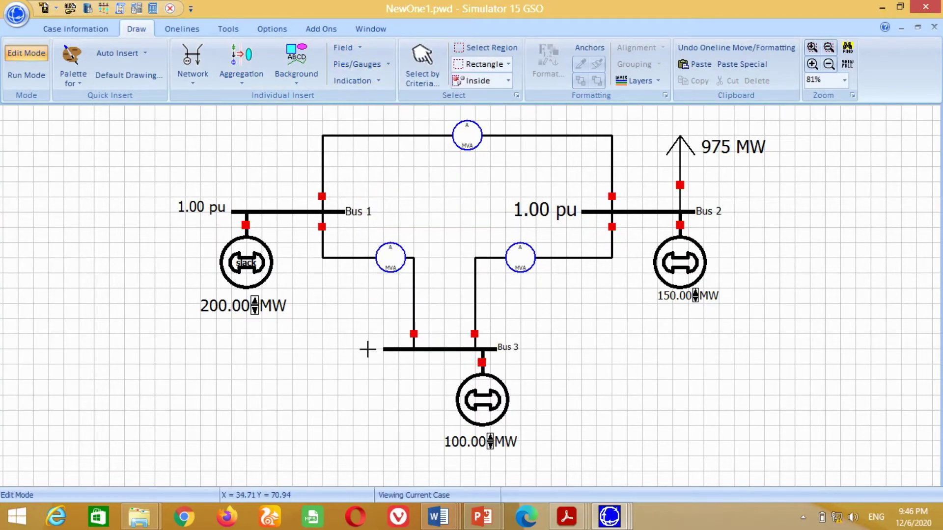
left_click(368, 350)
left_click_drag(430, 246, 366, 248)
type("1.0")
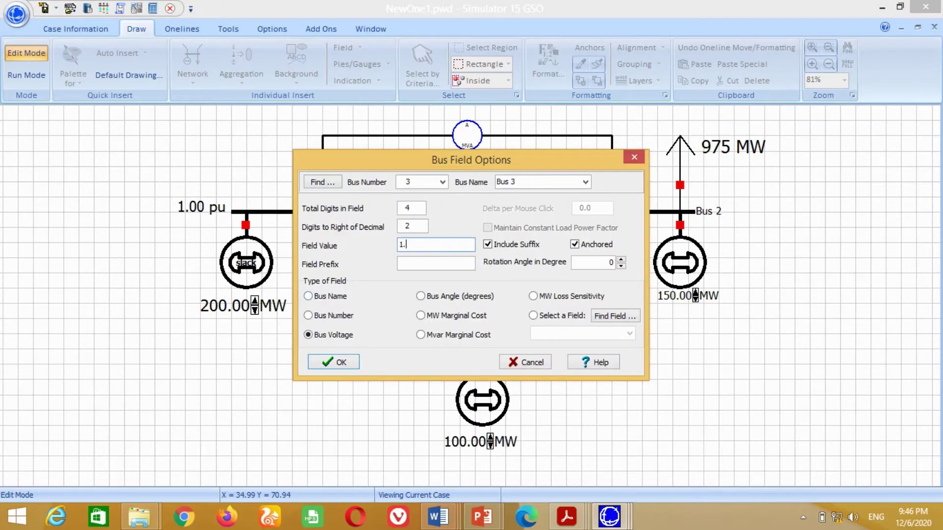
left_click(340, 362)
left_click_drag(397, 358, 372, 359)
left_click(402, 383)
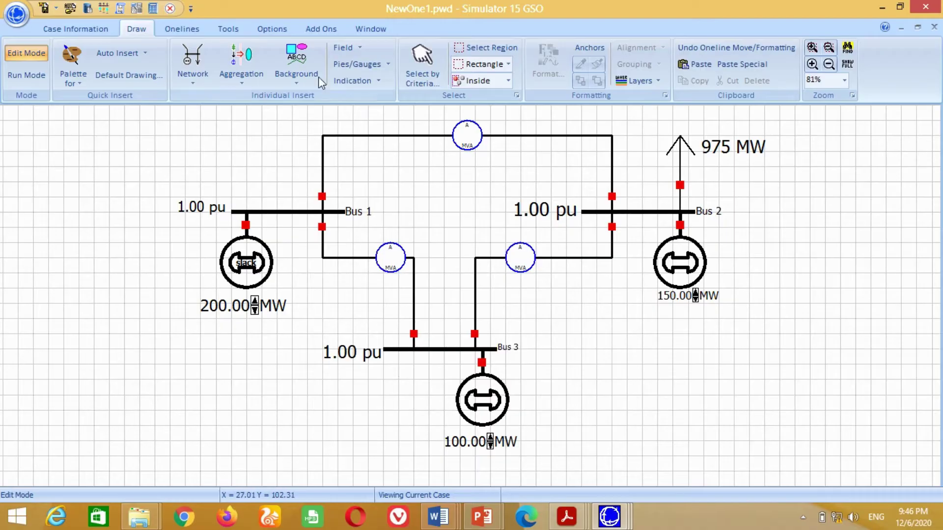
Step: Add an enlarged MW flow field at the Bus 1 end of the Bus 1 to Bus 2 line, placed above the line
left_click(346, 47)
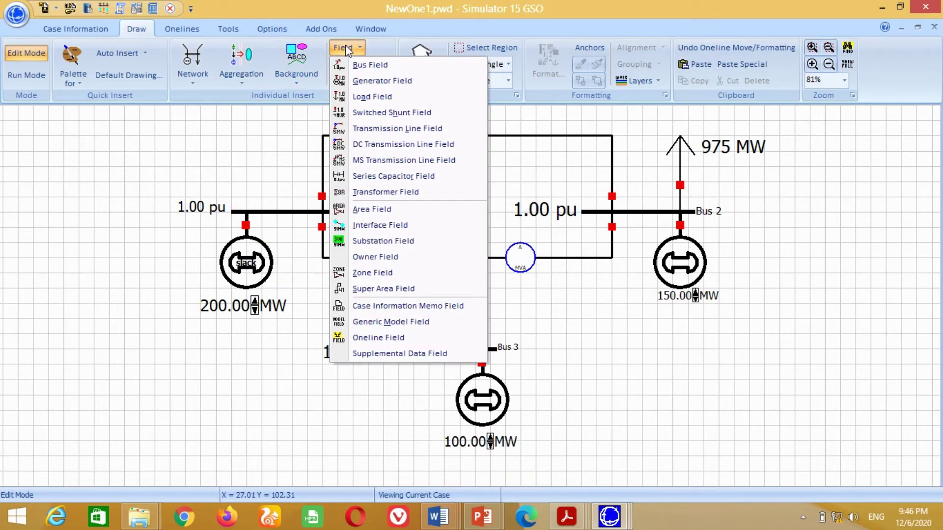
left_click(392, 129)
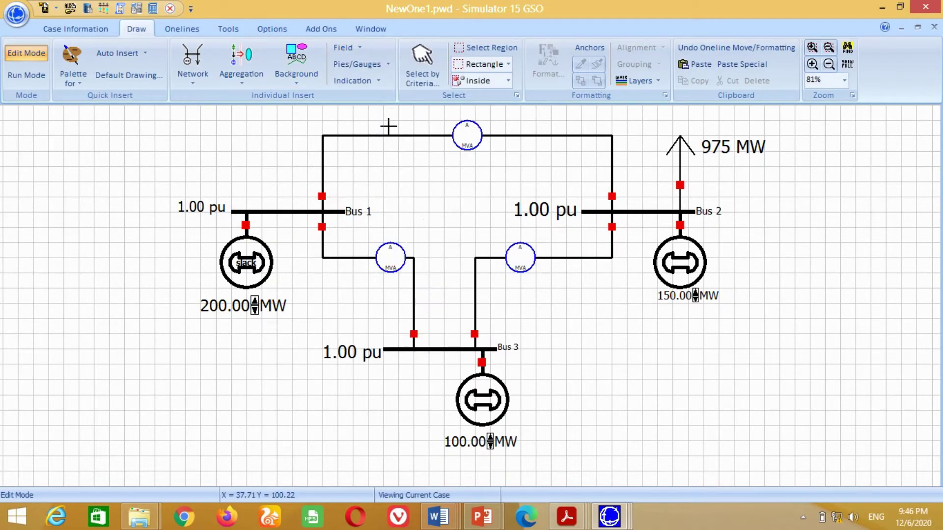
left_click(336, 132)
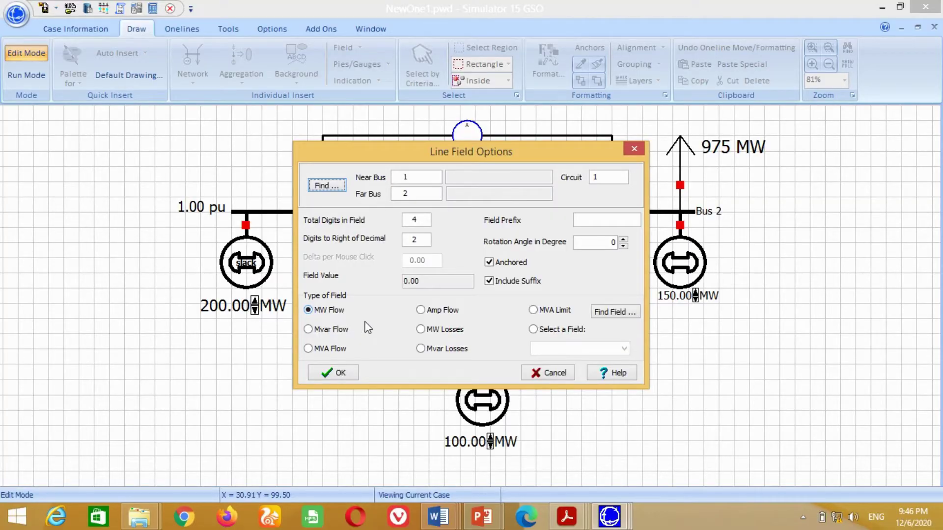
left_click(339, 372)
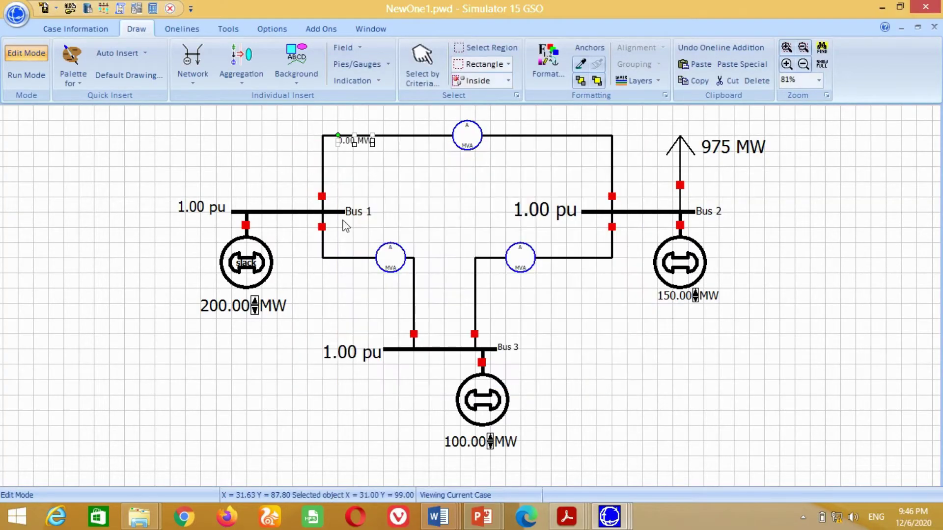
left_click_drag(372, 149, 407, 156)
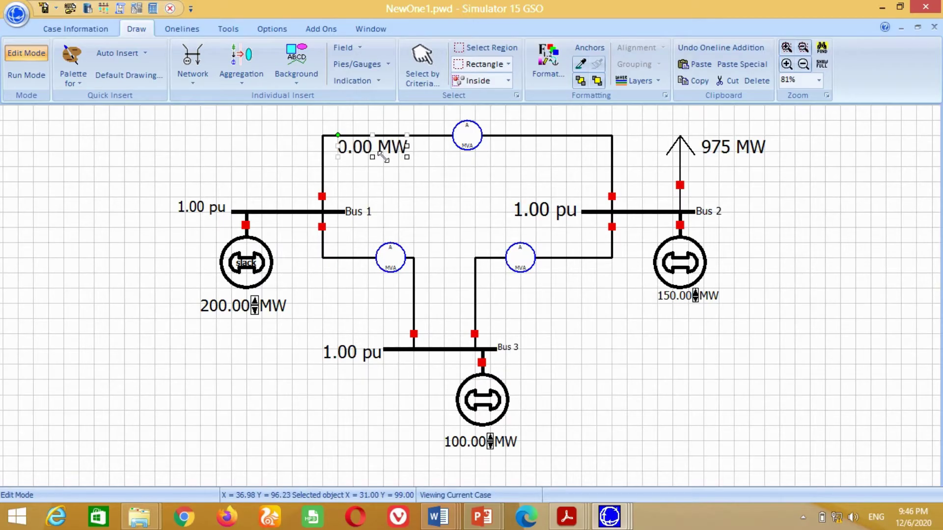
left_click(410, 195)
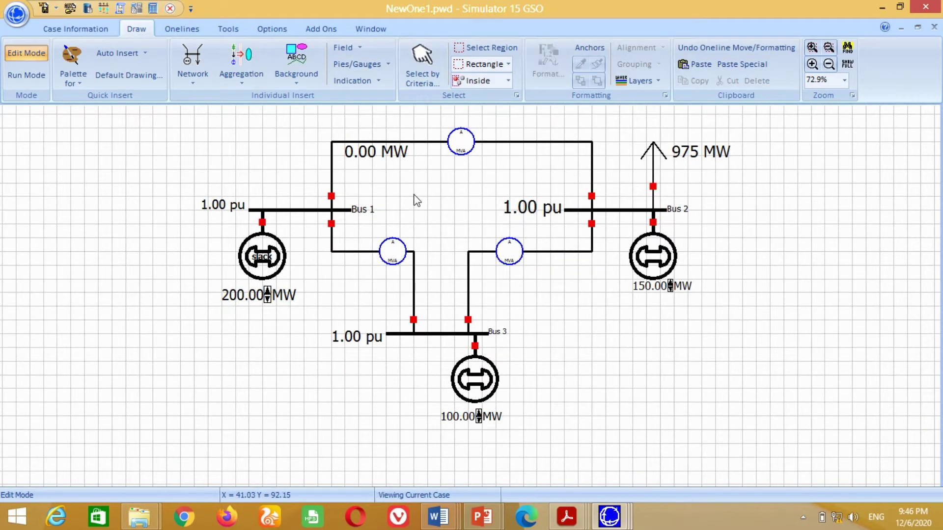
scroll(417, 232, "down", 1)
left_click_drag(388, 194, 375, 173)
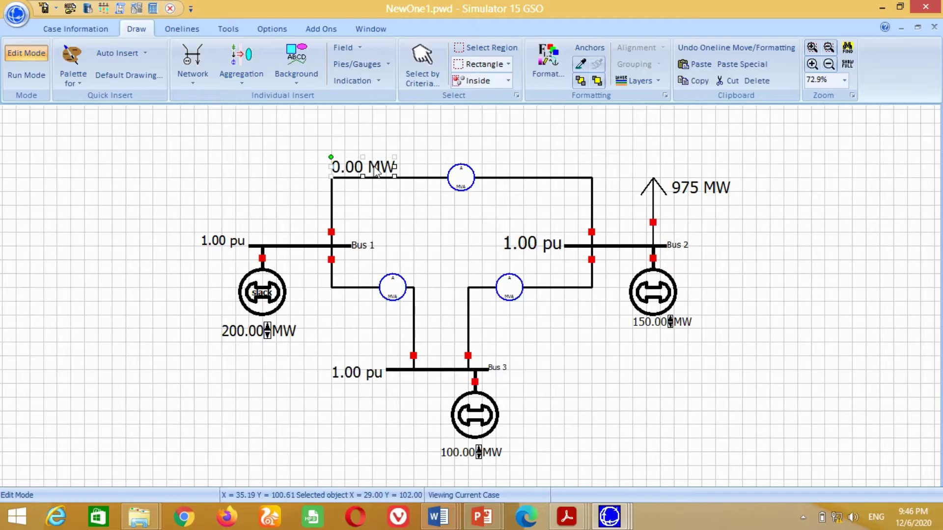
left_click(388, 207)
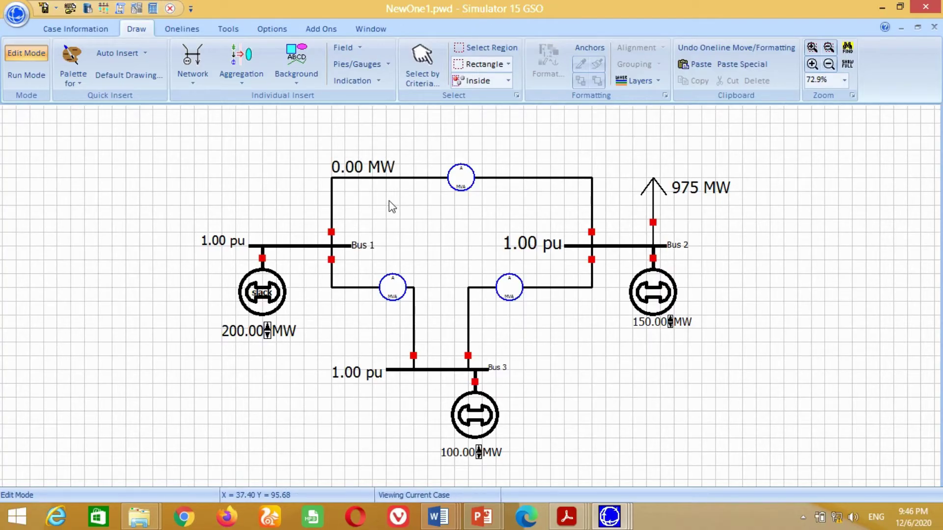
Step: Add an enlarged MW flow field at the Bus 2 end of the Bus 1 to Bus 2 line, above the line
left_click(346, 47)
left_click(380, 126)
left_click(552, 173)
left_click(334, 373)
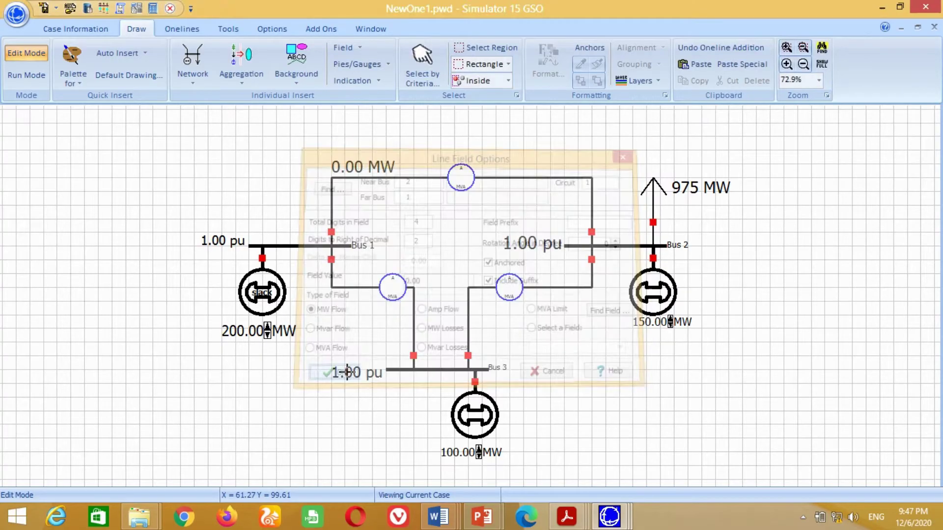
left_click_drag(613, 187, 584, 172)
left_click(547, 204)
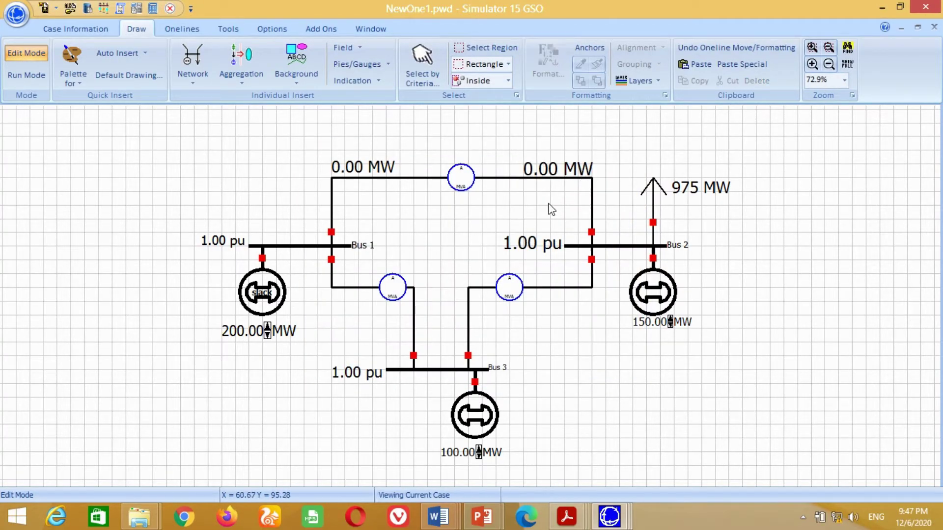
Step: Add an enlarged MW flow field at the Bus 1 end of the Bus 1 to Bus 3 line, just below the line
left_click(346, 47)
left_click(383, 129)
left_click(337, 296)
left_click(342, 372)
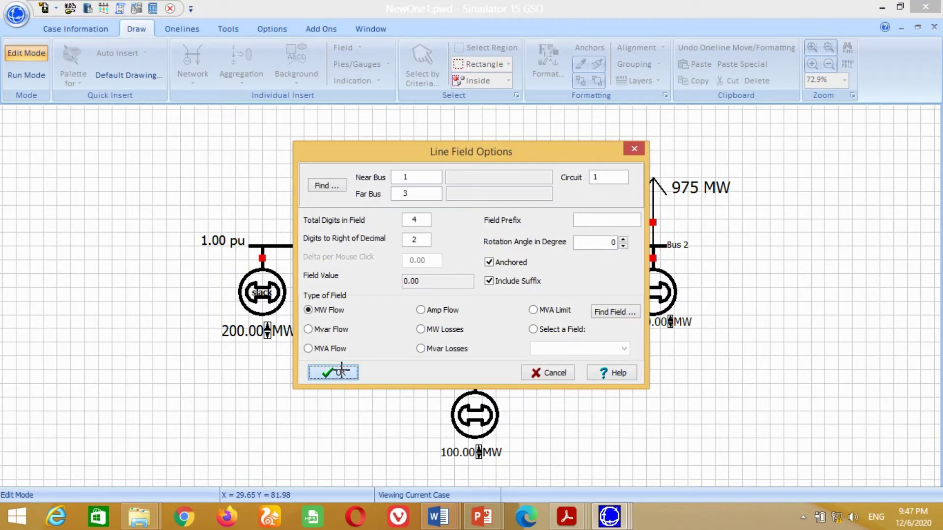
mouse_move(366, 300)
left_mouse_down()
mouse_move(383, 311)
mouse_move(365, 307)
left_mouse_up()
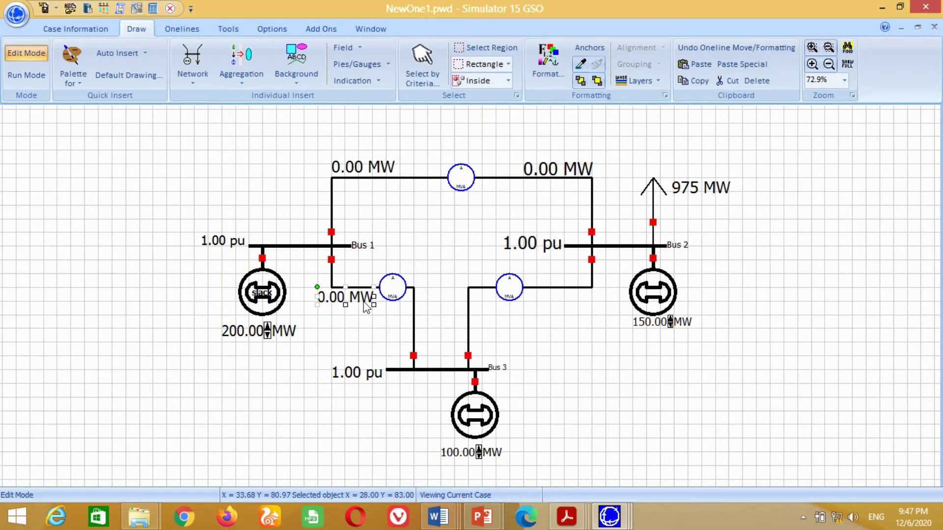
left_click(385, 324)
Step: Add an enlarged MW flow field at the Bus 3 end of the Bus 1 to Bus 3 line, beside the line and keeping its existing link
left_click(347, 47)
left_click(384, 129)
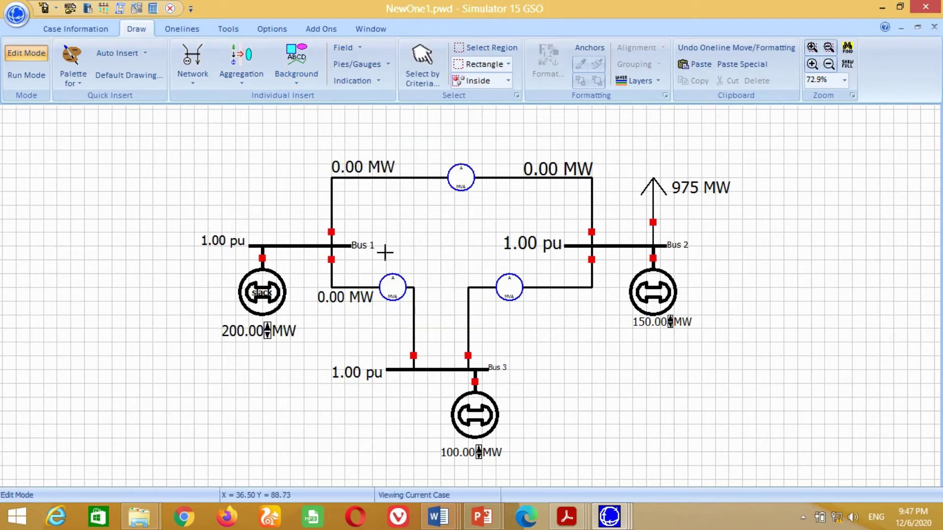
left_click(383, 340)
left_click(343, 373)
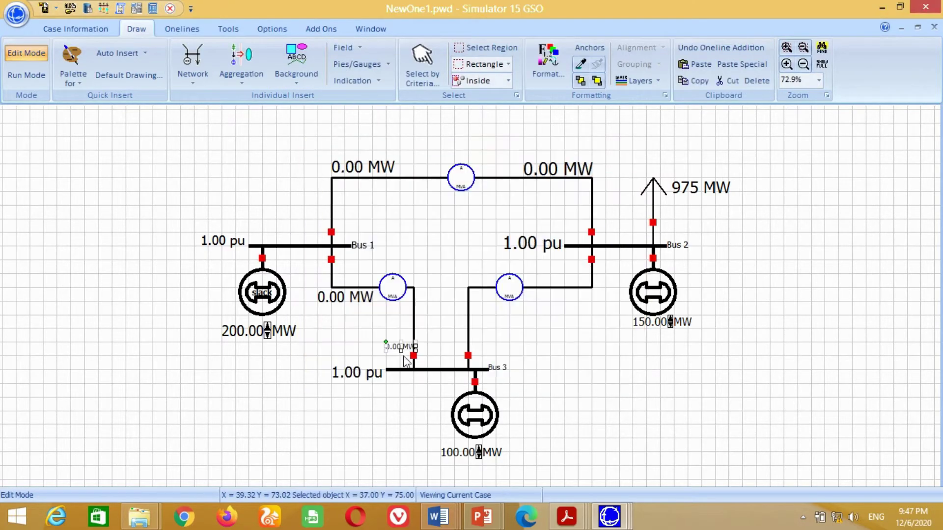
mouse_move(414, 355)
left_mouse_down()
mouse_move(378, 346)
mouse_move(403, 353)
left_mouse_up()
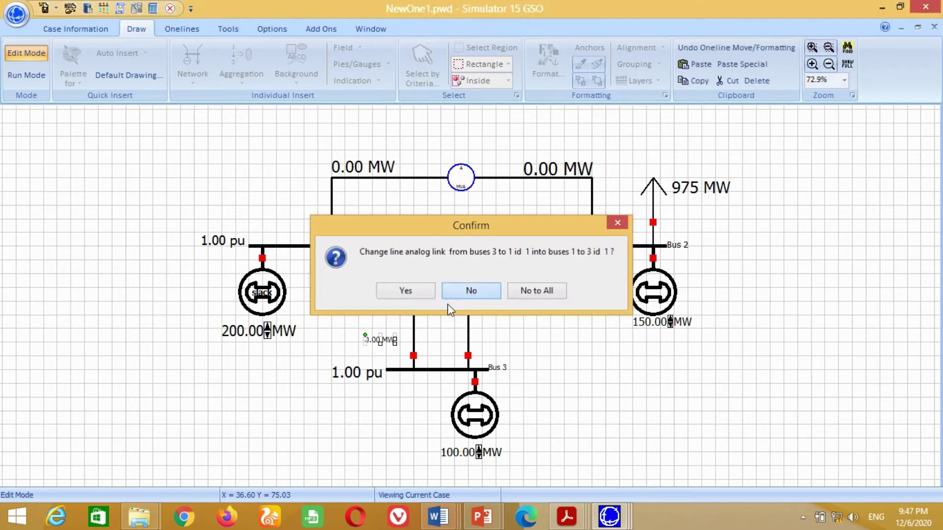
left_click(459, 290)
left_click(467, 289)
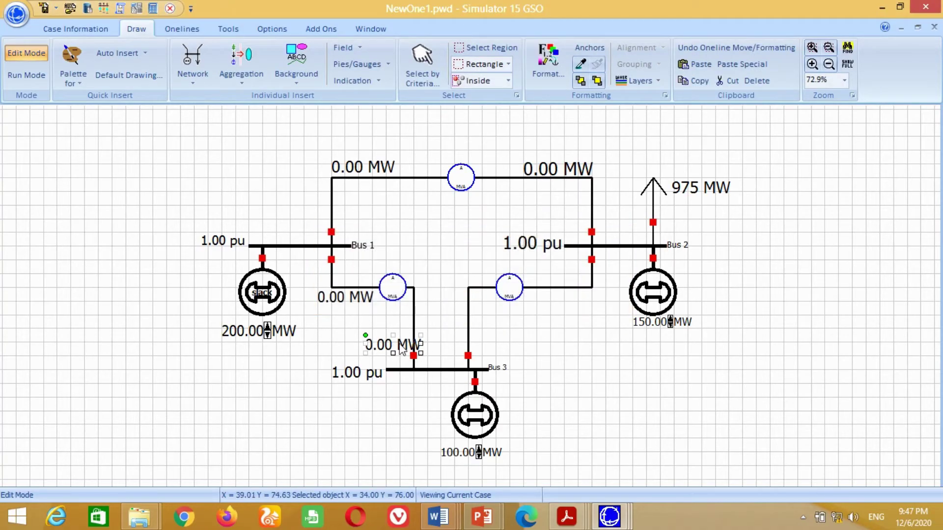
left_click_drag(402, 350, 387, 349)
left_click(473, 294)
Step: Add an enlarged MW flow field at the Bus 3 end of the Bus 2 to Bus 3 line, beside its vertical section
left_click(343, 47)
left_click(388, 128)
left_click(480, 330)
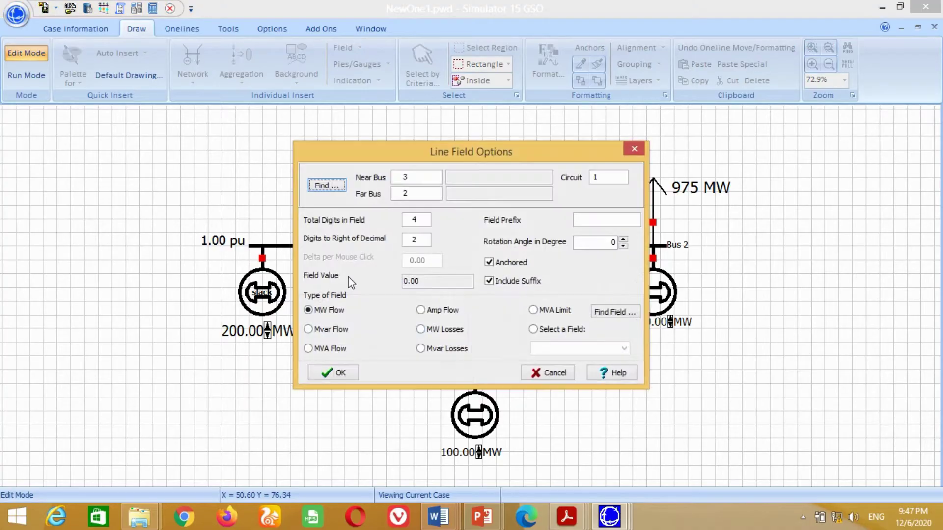
left_click(333, 372)
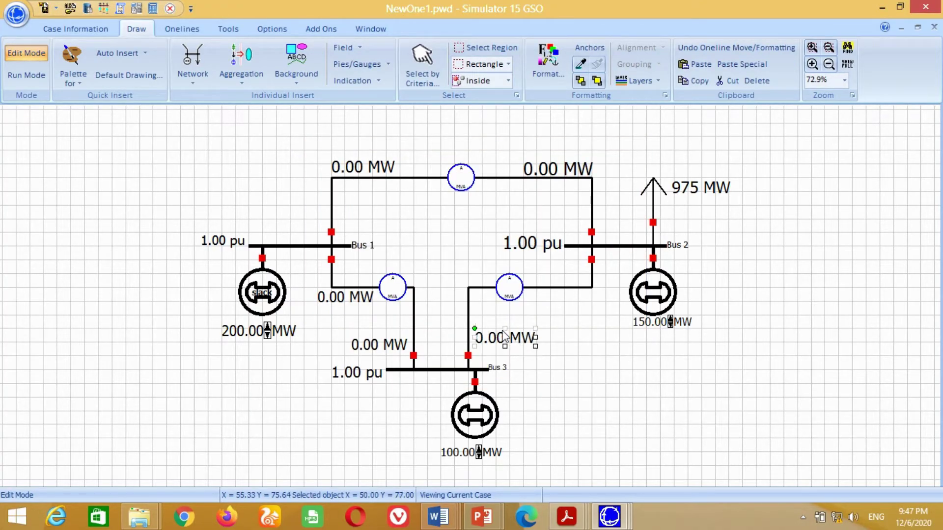
Step: Add an enlarged MW flow field at the Bus 2 end of the Bus 2 to Bus 3 line, just below the line
left_click(342, 47)
left_click(384, 128)
left_click(544, 306)
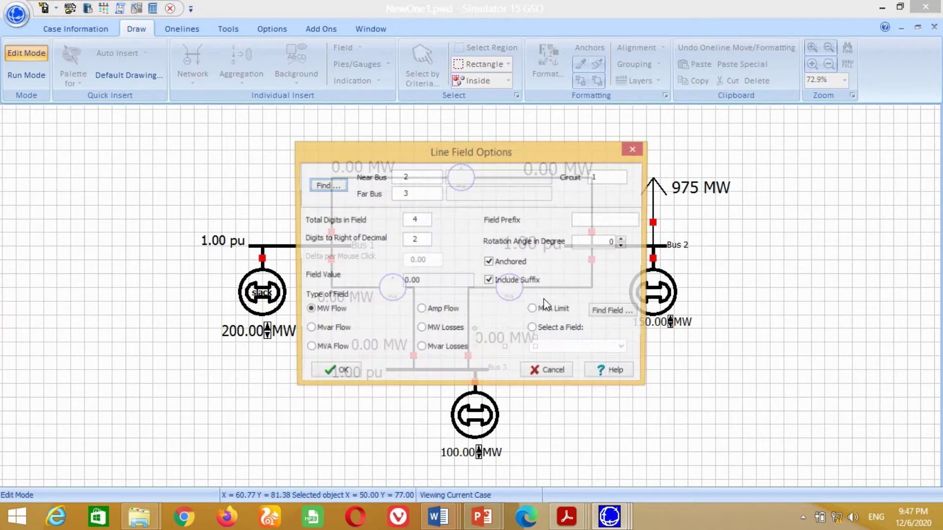
left_click(342, 371)
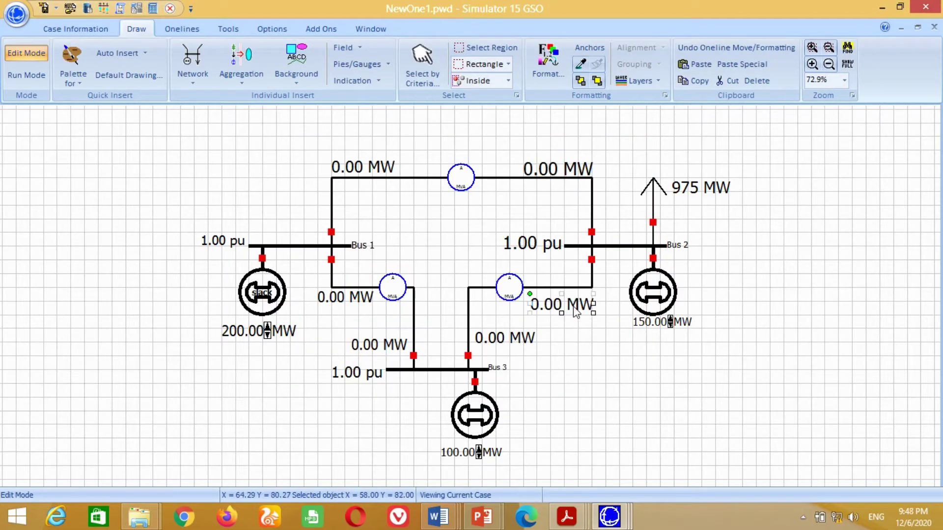
left_click(576, 316)
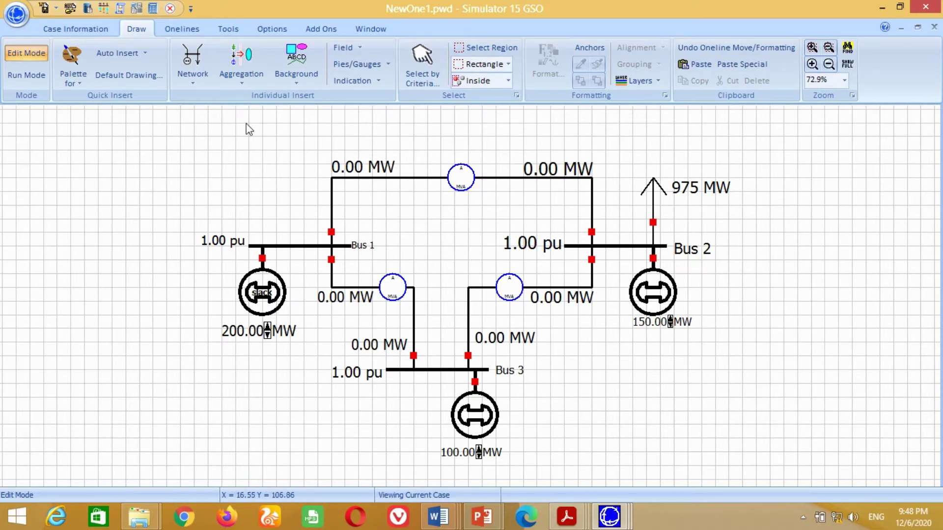
Step: Add a Gen AGC Status field for the Bus 1 generator, enlarged and placed beside the generator symbol
left_click(346, 47)
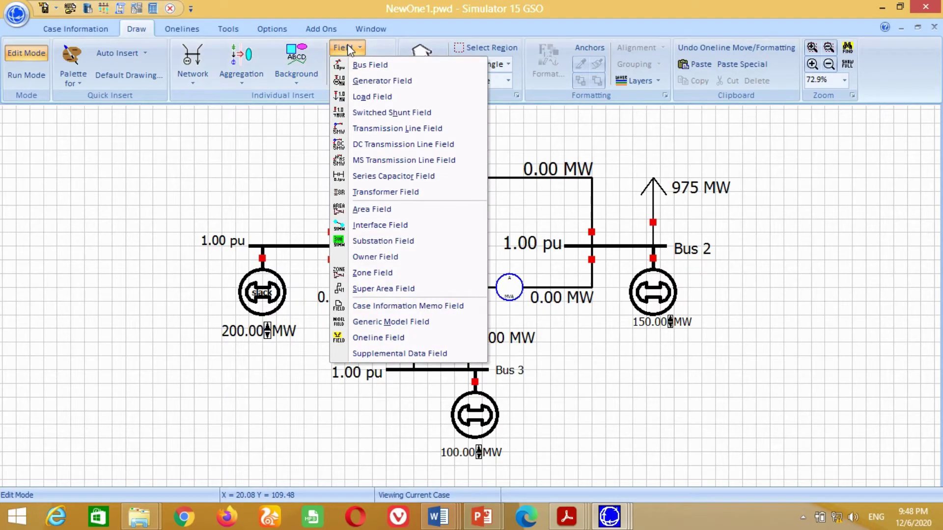
left_click(383, 83)
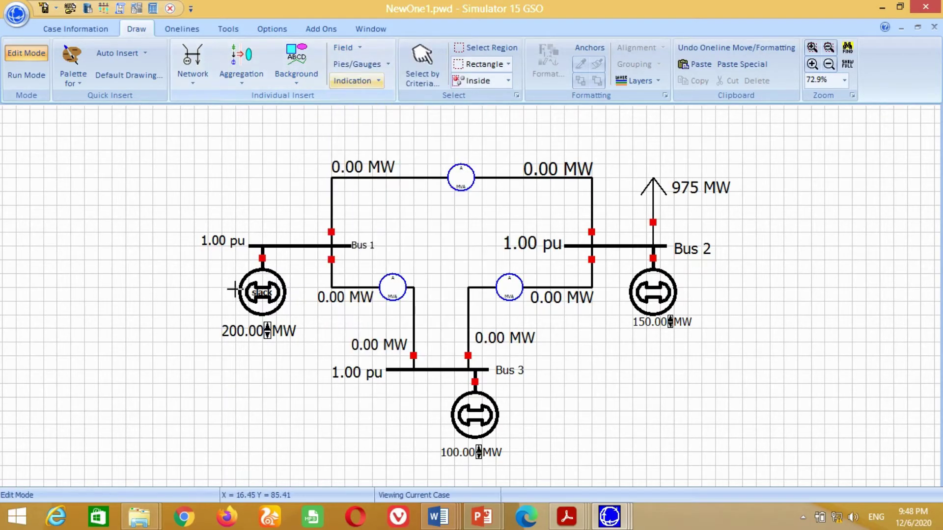
left_click(182, 287)
left_click(311, 341)
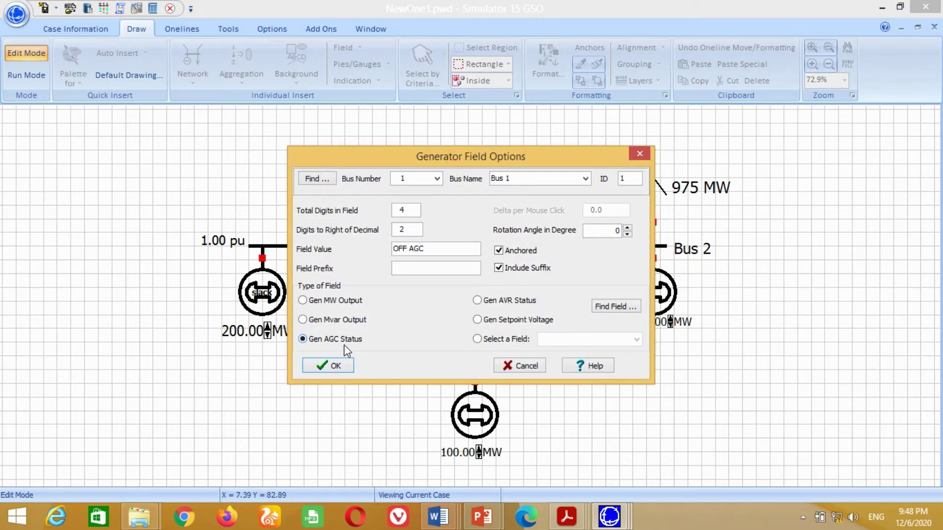
left_click(336, 366)
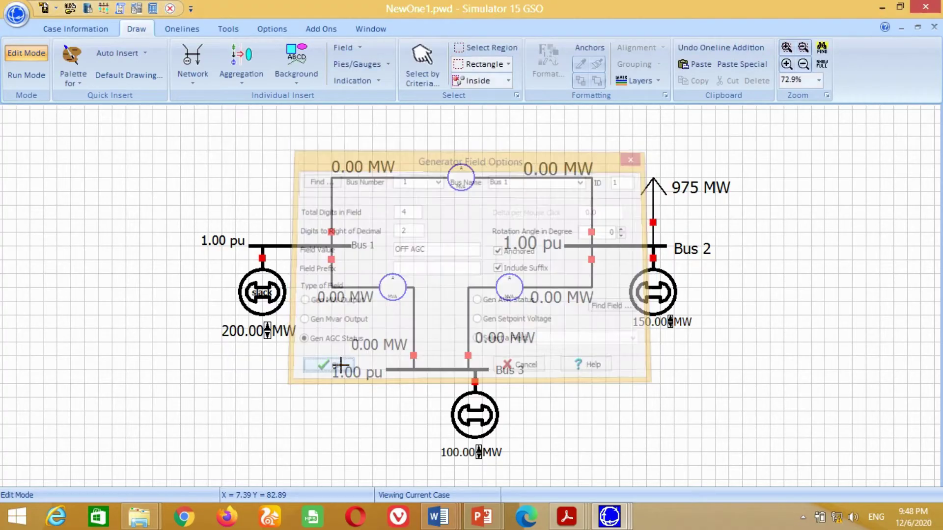
left_click_drag(206, 294, 223, 302)
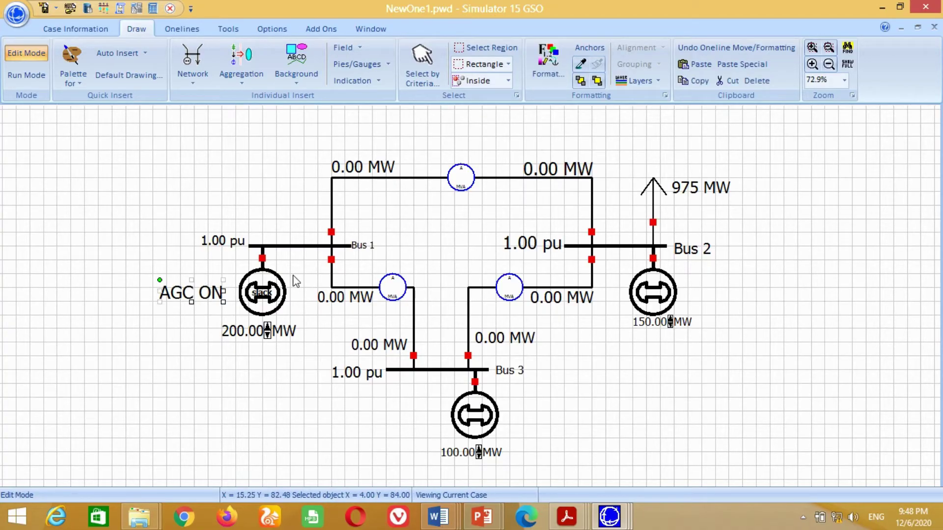
Step: Set the font color of the Bus 1 generator's AGC status field to red
left_click(546, 61)
left_click(506, 157)
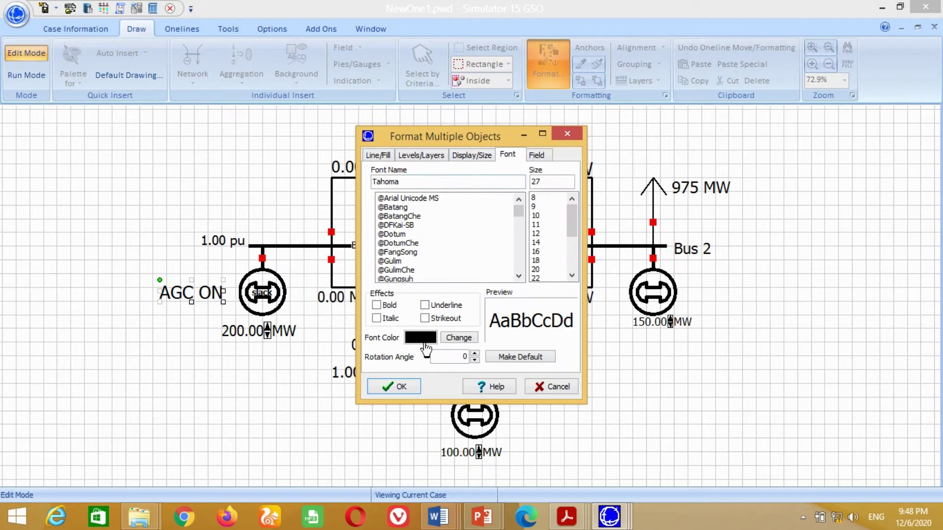
left_click(457, 338)
left_click(408, 158)
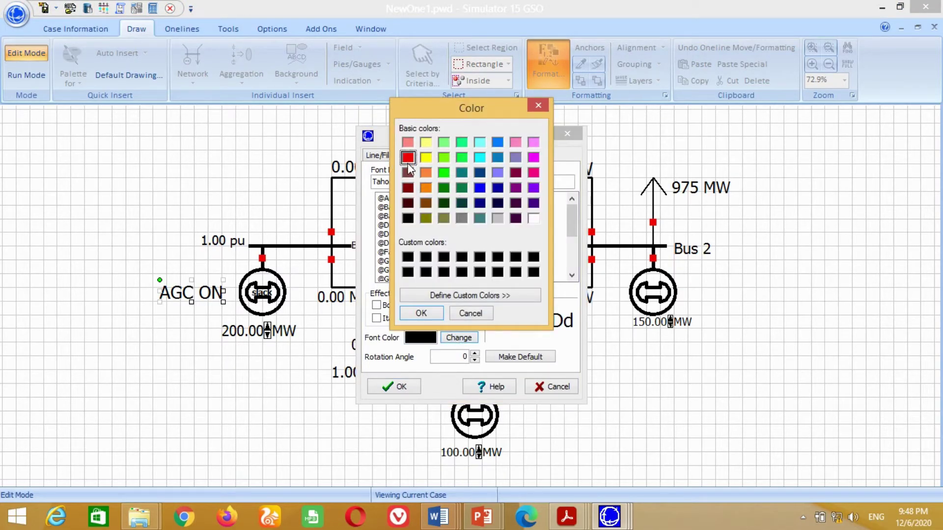
left_click(418, 313)
left_click(396, 387)
left_click(263, 381)
Step: Add an enlarged Gen AGC Status field for the Bus 2 generator beside its symbol
left_click(347, 48)
left_click(378, 80)
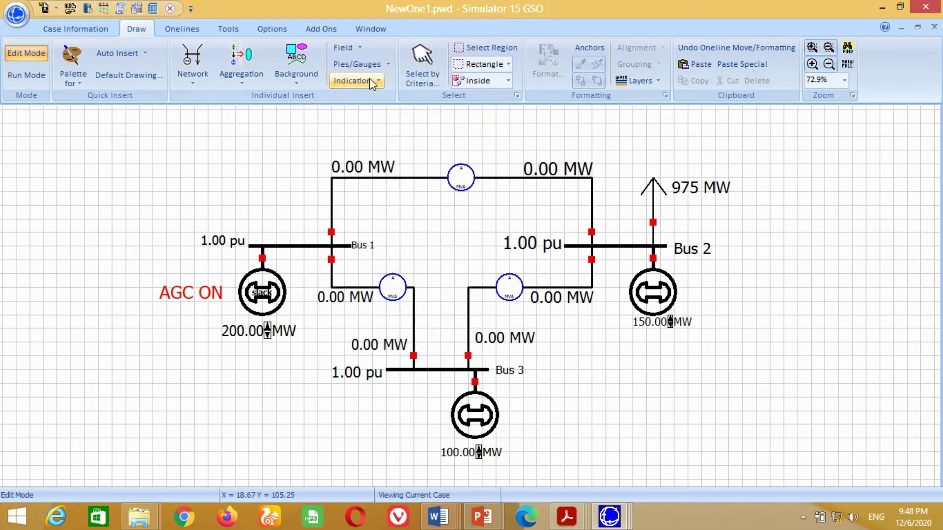
left_click(704, 289)
left_click(303, 339)
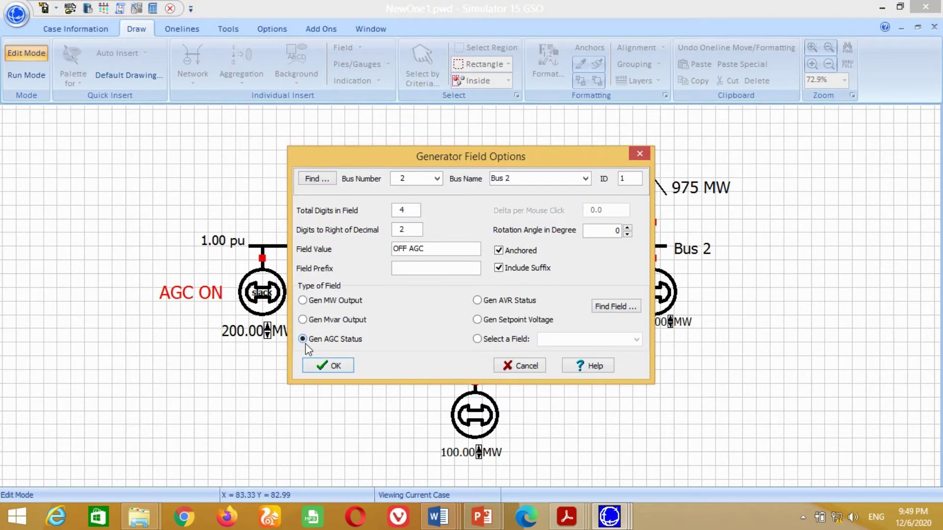
left_click(335, 366)
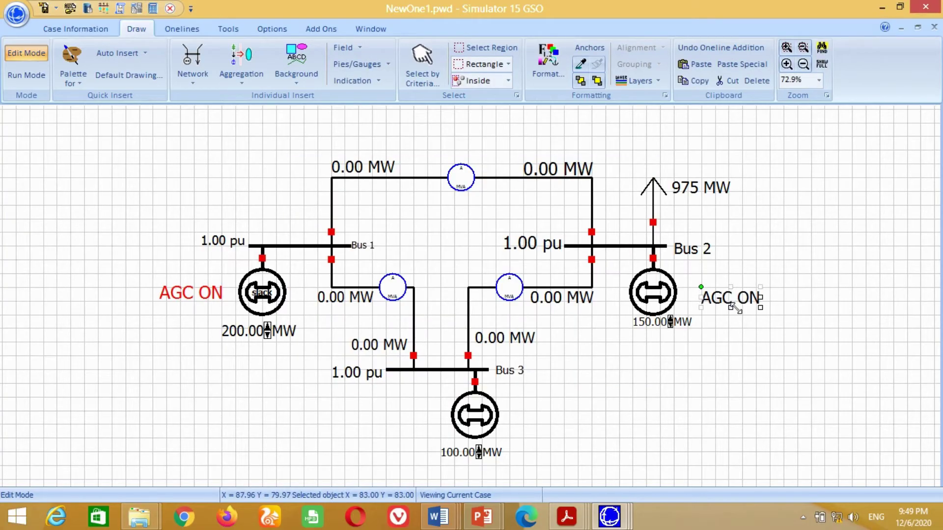
Step: Set the font color of the Bus 2 generator's AGC status field to red
left_click(548, 62)
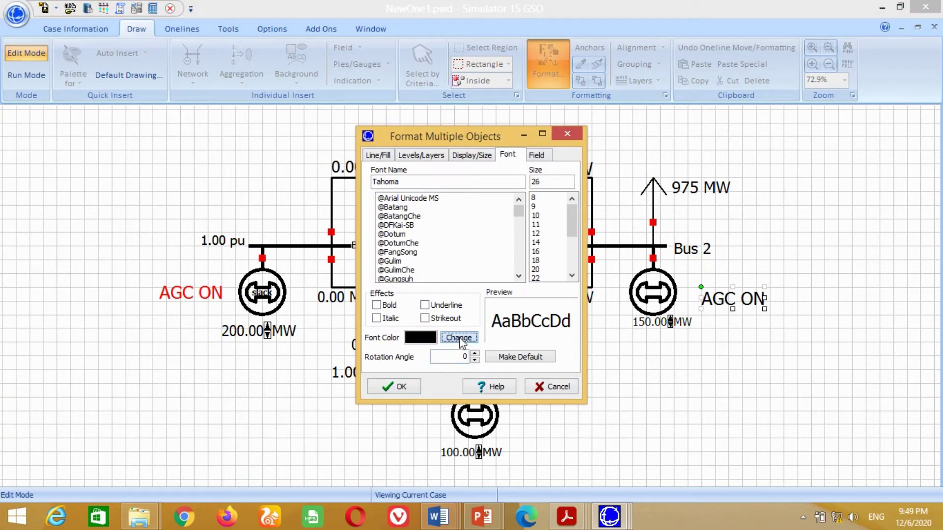
left_click(460, 339)
left_click(408, 157)
left_click(421, 311)
left_click(413, 387)
left_click(414, 388)
Step: Add a Gen AGC Status field for the Bus 3 generator, enlarged and placed beside the generator symbol
left_click(346, 48)
left_click(354, 81)
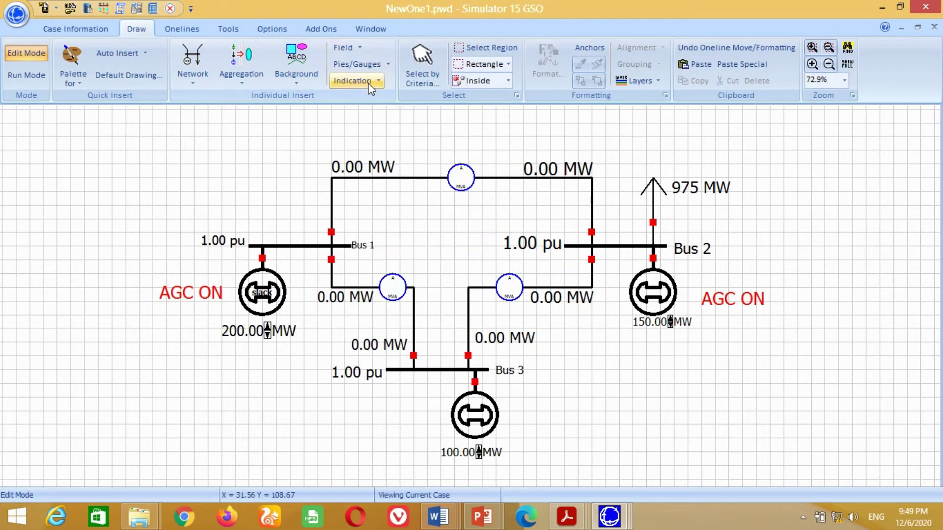
left_click(516, 415)
left_click(302, 339)
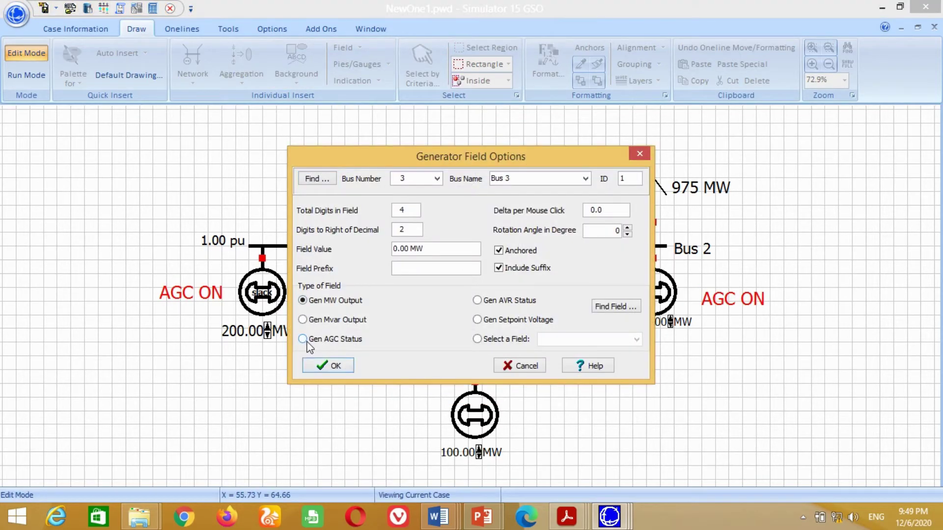
left_click(345, 368)
left_click_drag(561, 426, 555, 419)
Step: Set the font color of the Bus 3 generator's AGC status field to red
left_click(549, 63)
left_click(458, 337)
left_click(408, 162)
left_click(421, 311)
left_click(400, 386)
left_click(631, 429)
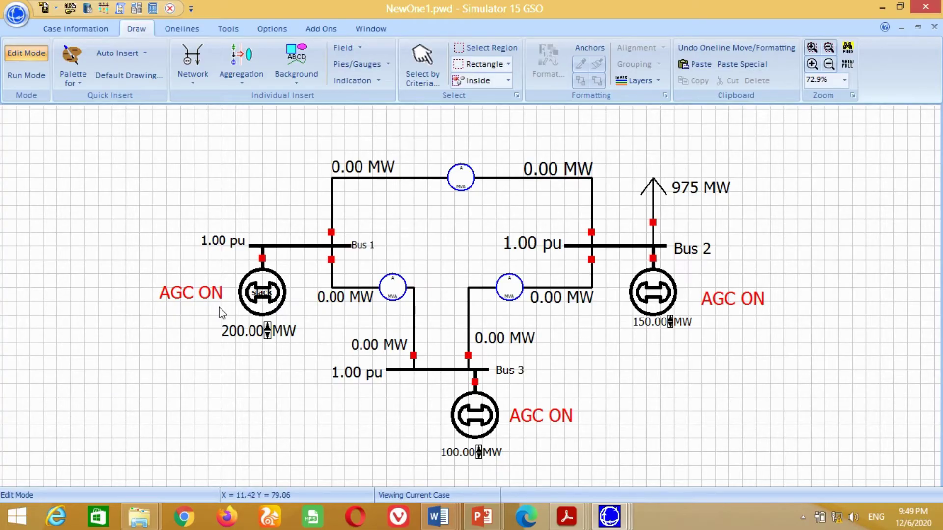
Step: Set the AGC status of area 1 to ED in the area records and return to the one-line diagram
left_click(92, 25)
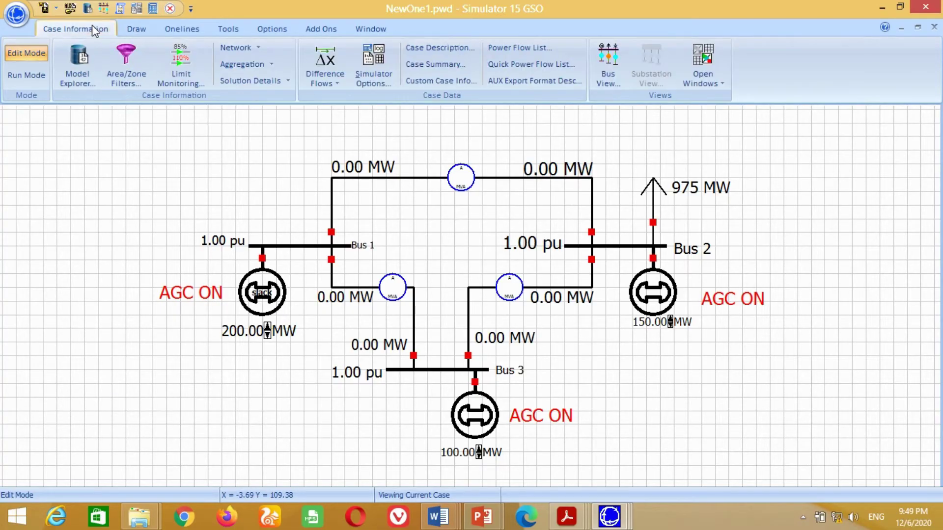
left_click(256, 65)
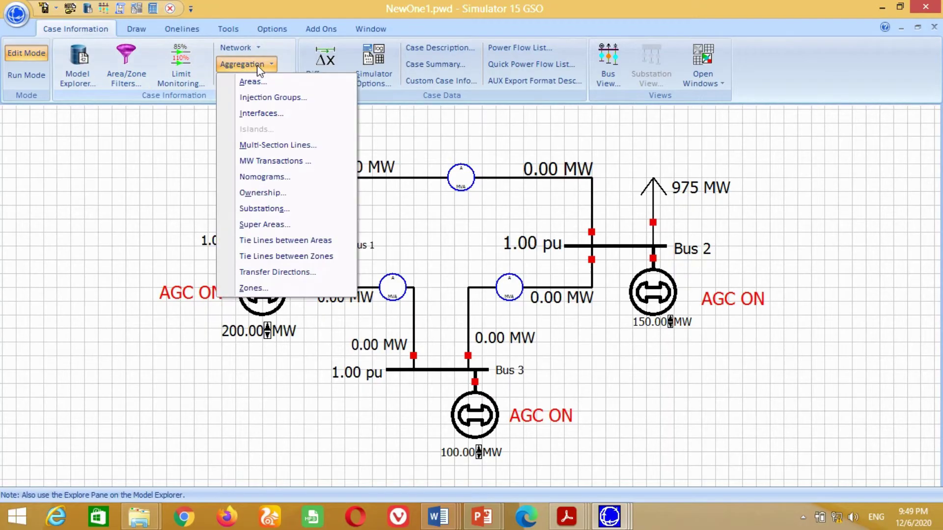
left_click(258, 81)
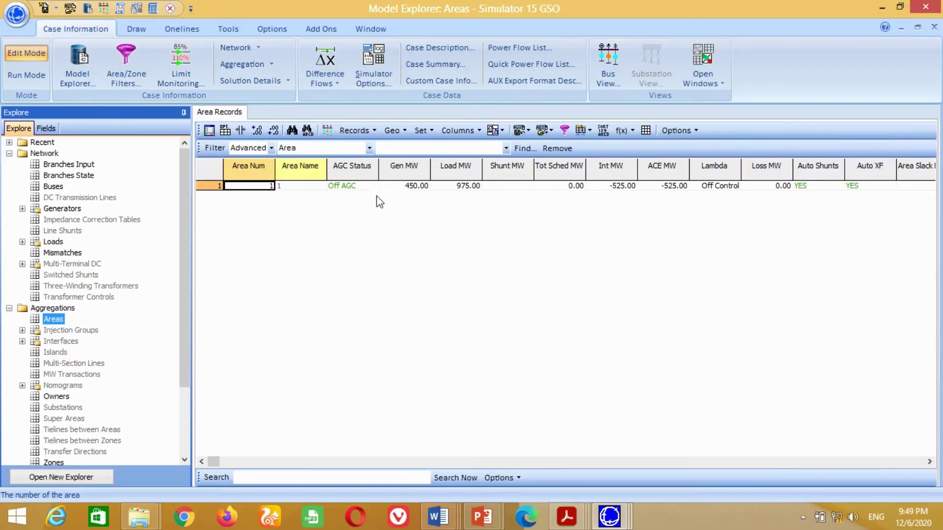
left_click(377, 185)
left_click(374, 186)
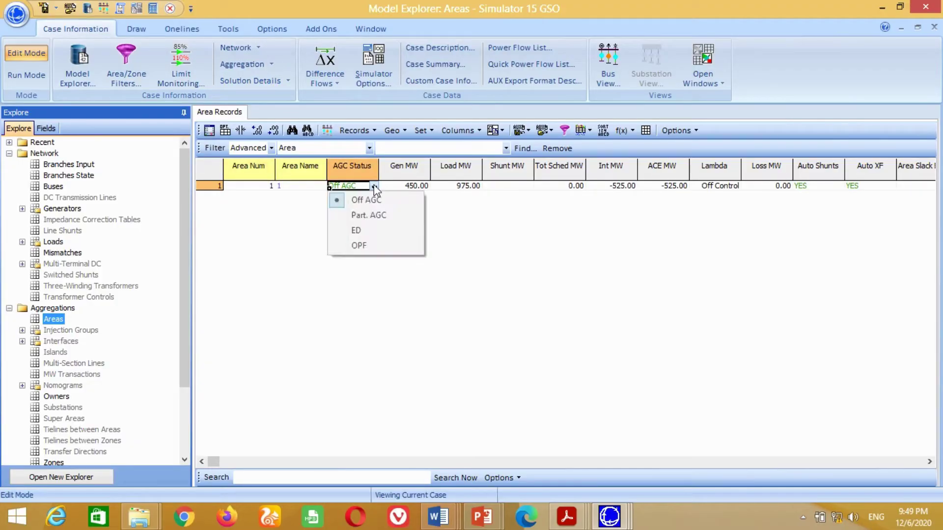
left_click(366, 232)
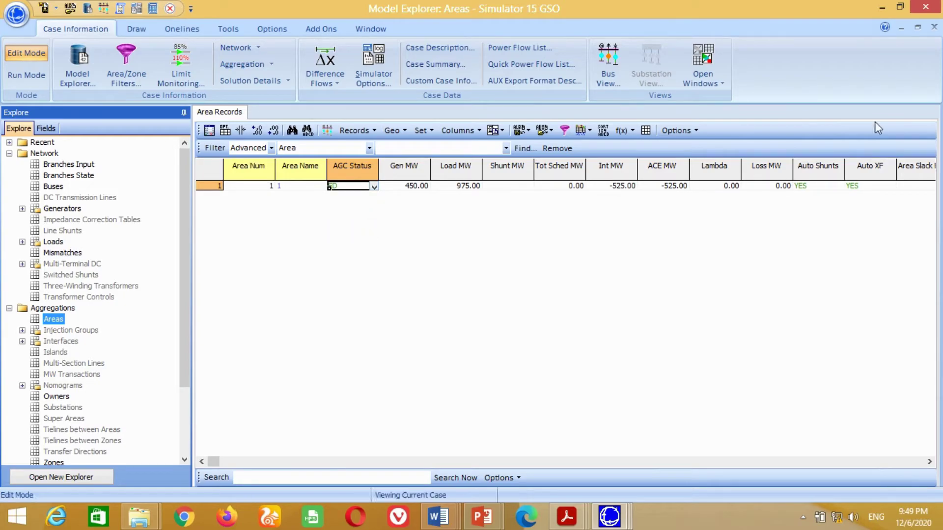
left_click(935, 27)
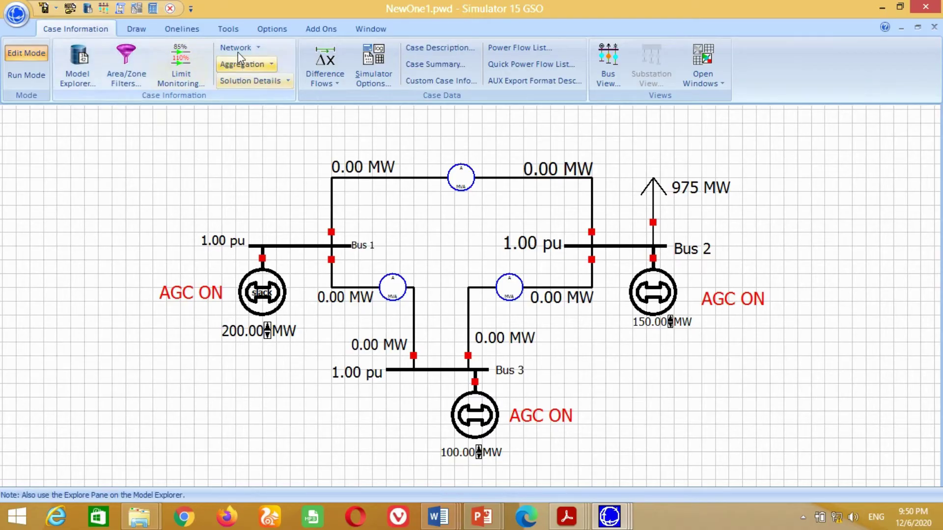
Step: Add an enlarged Hourly Cost ($/hr) field for area 1, placed below the Bus 3 voltage field
left_click(143, 28)
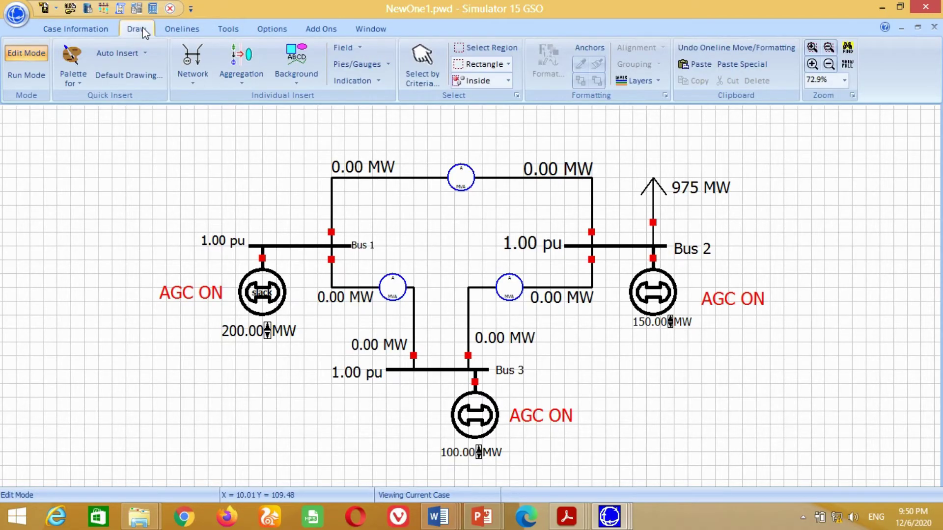
left_click(346, 47)
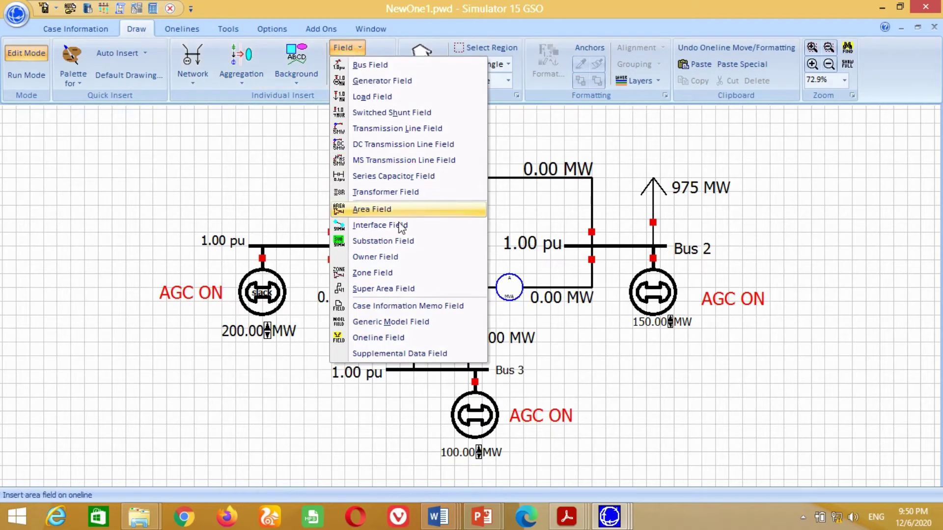
left_click(378, 211)
left_click(254, 425)
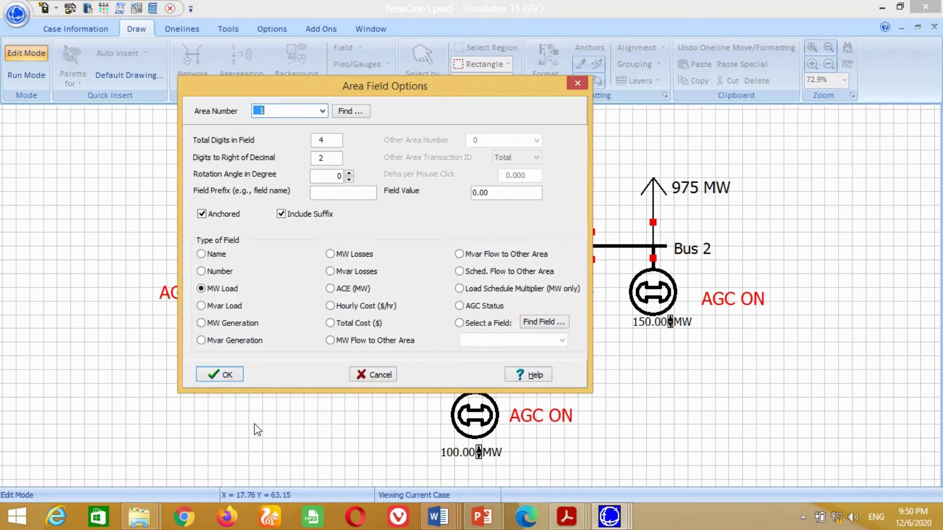
left_click(330, 306)
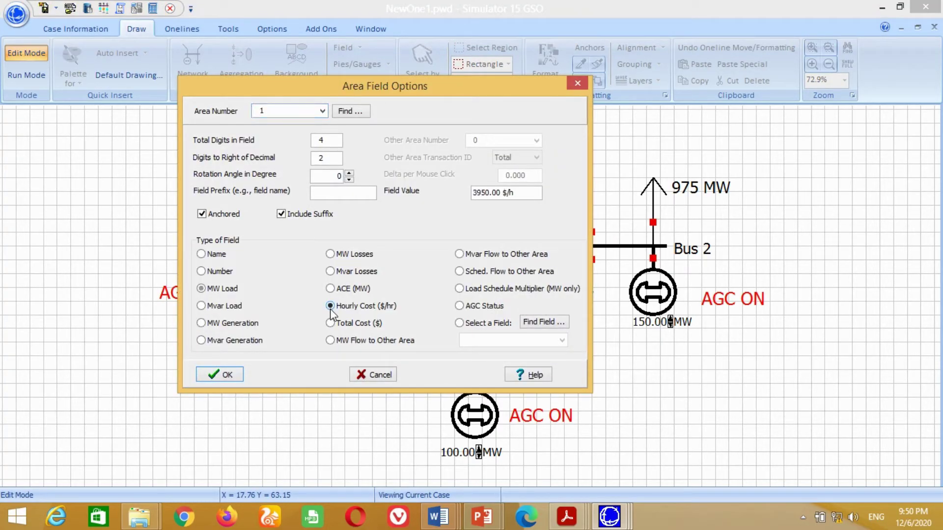
left_click(230, 373)
left_click_drag(294, 430, 323, 405)
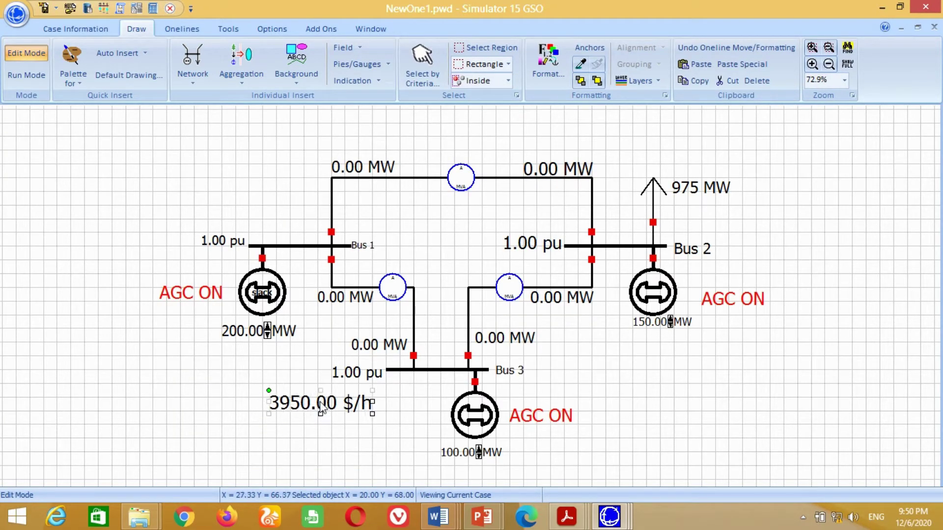
left_click(303, 443)
Step: Add an enlarged text label reading "Total Hourly Cost =" beside the area's hourly cost field
left_click(297, 67)
left_click(301, 99)
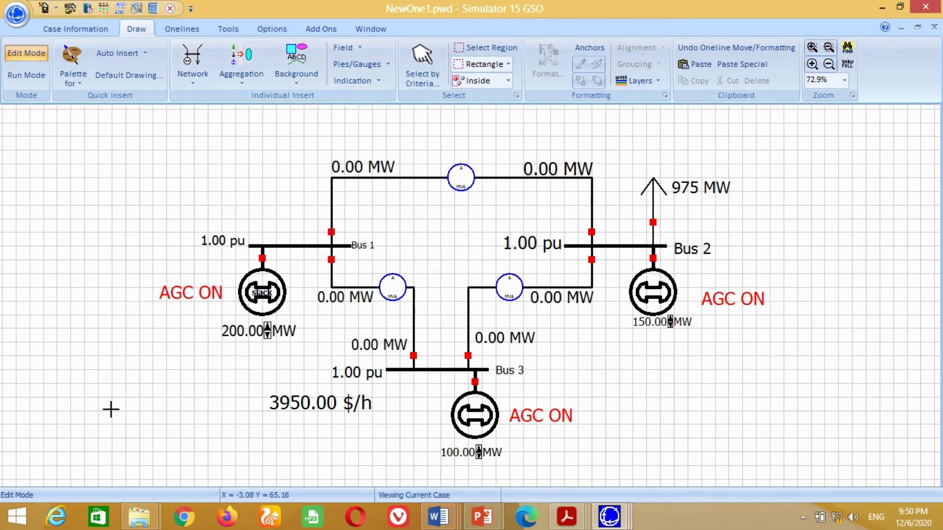
left_click(88, 405)
type("Total")
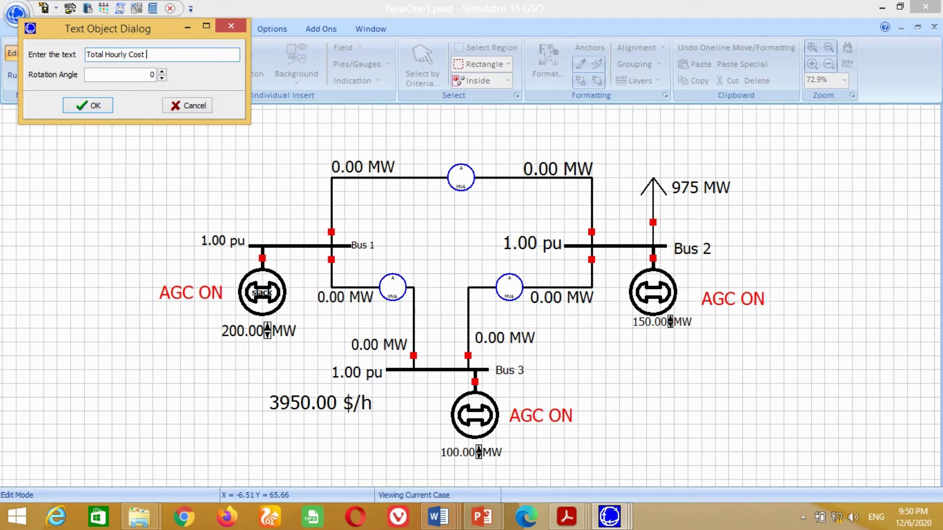
type("Hourly Cost =")
left_click(98, 110)
left_click_drag(192, 400, 218, 407)
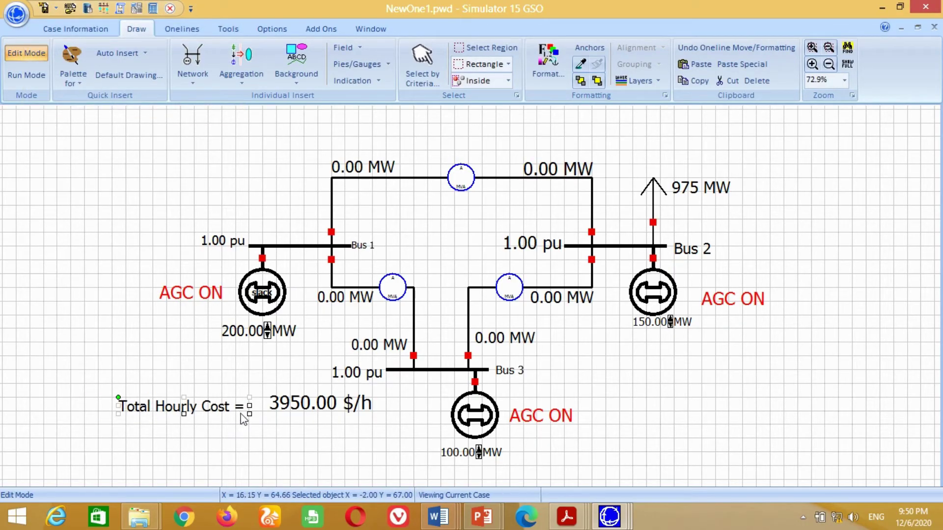
Step: Set the font color of the "Total Hourly Cost =" label to blue and align it with the hourly cost value
left_click(547, 61)
left_click(458, 338)
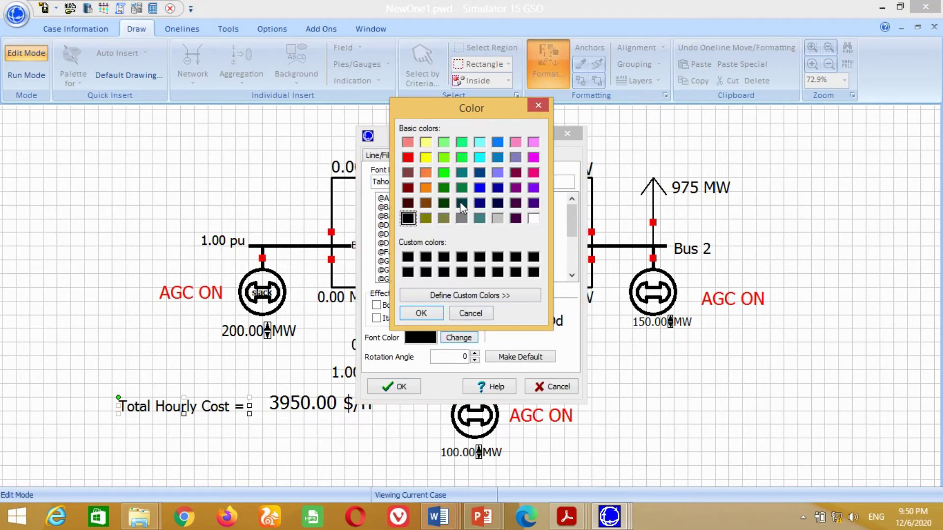
left_click(480, 189)
left_click(421, 313)
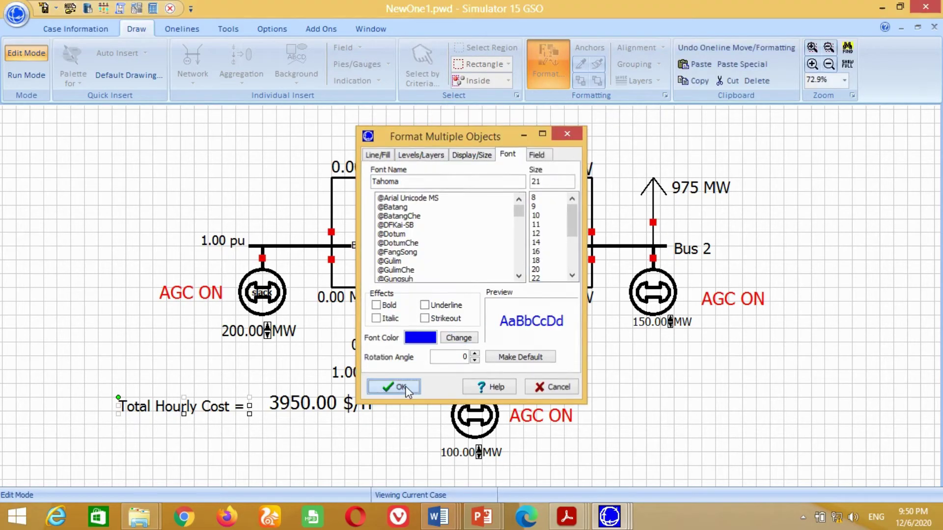
left_click(394, 386)
left_click_drag(226, 413, 226, 400)
left_click(222, 419)
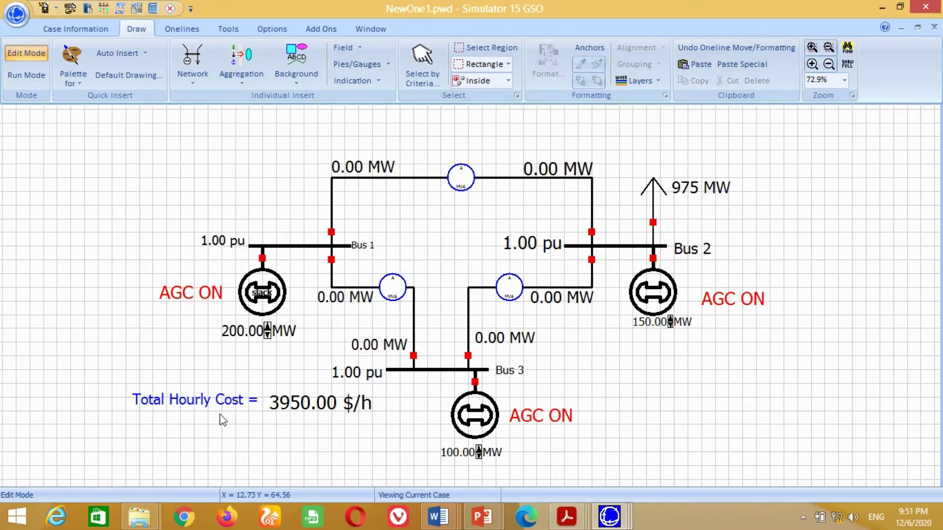
Step: Add an enlarged MW Load field for area 1, placed below the hourly cost field
left_click(343, 48)
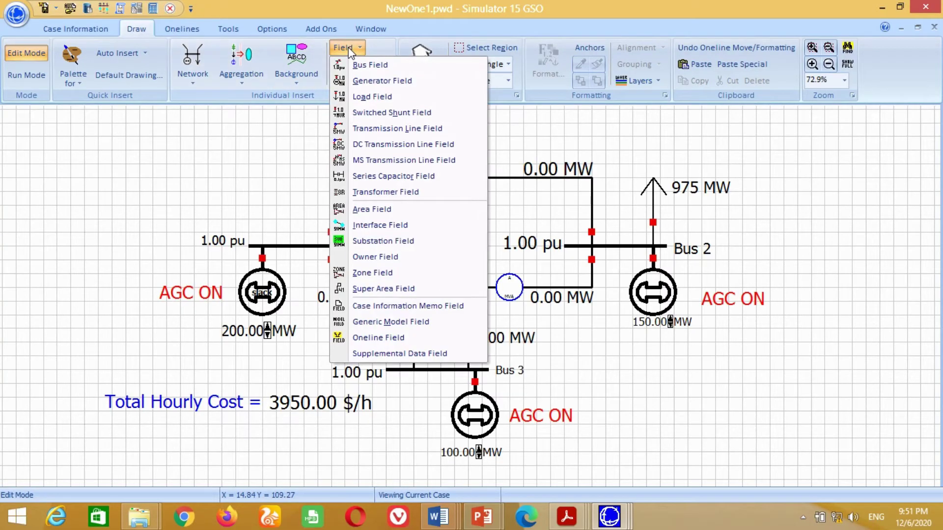
left_click(369, 209)
left_click(277, 435)
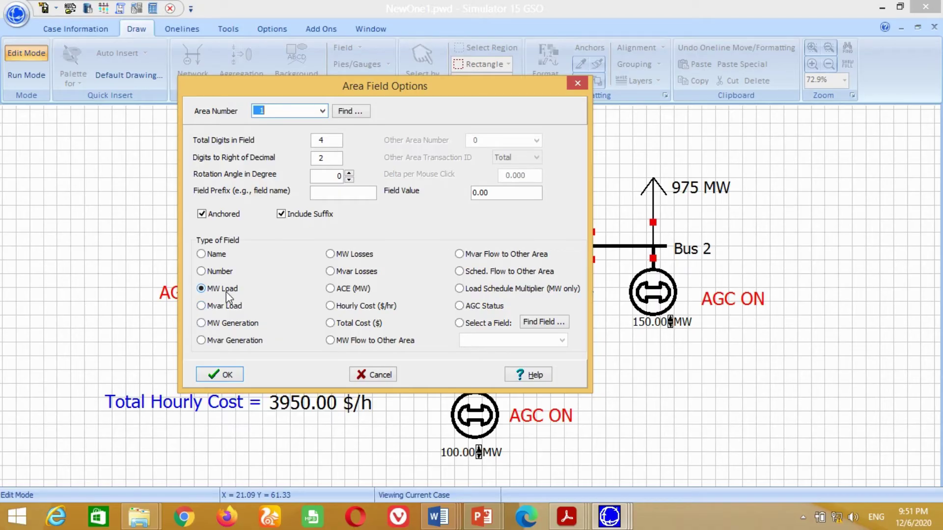
left_click(220, 375)
left_click_drag(317, 452, 299, 438)
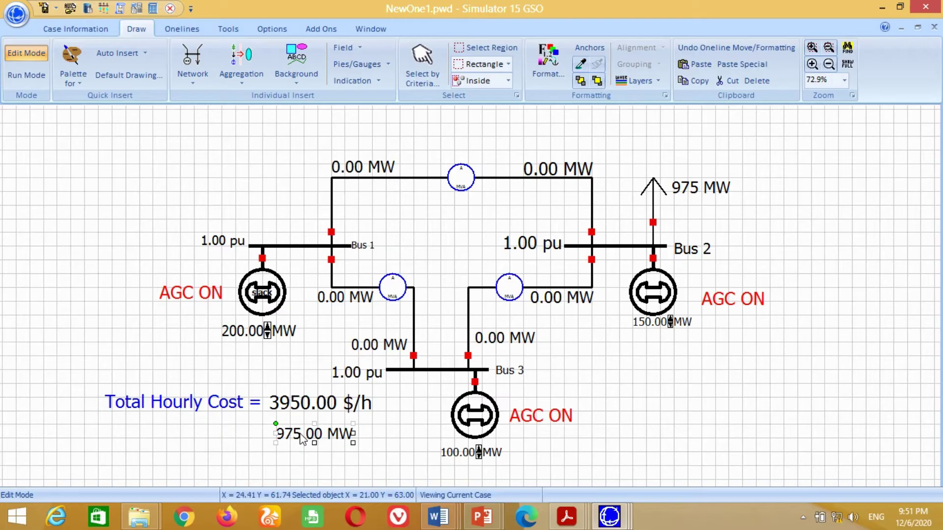
left_click(230, 444)
Step: Add an enlarged text label reading "Total Load =" beside the area MW load field
left_click(295, 60)
left_click(294, 114)
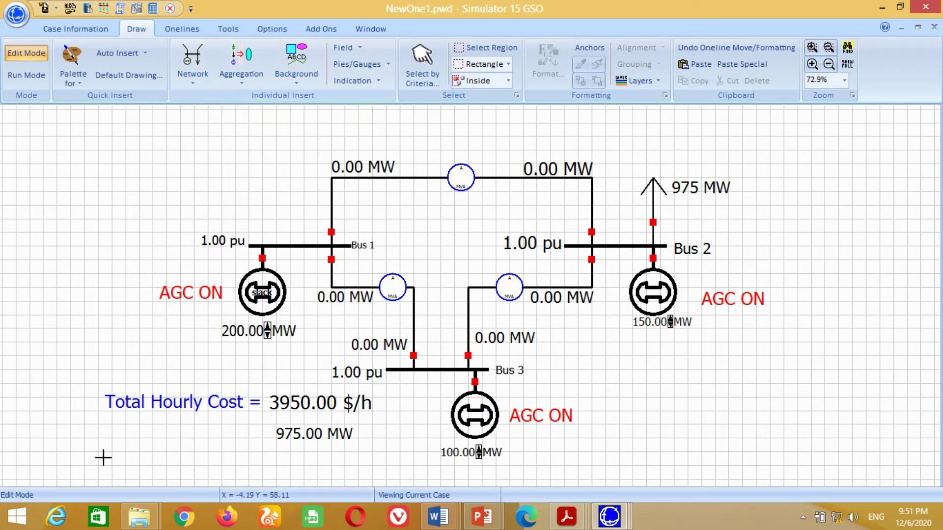
left_click(115, 436)
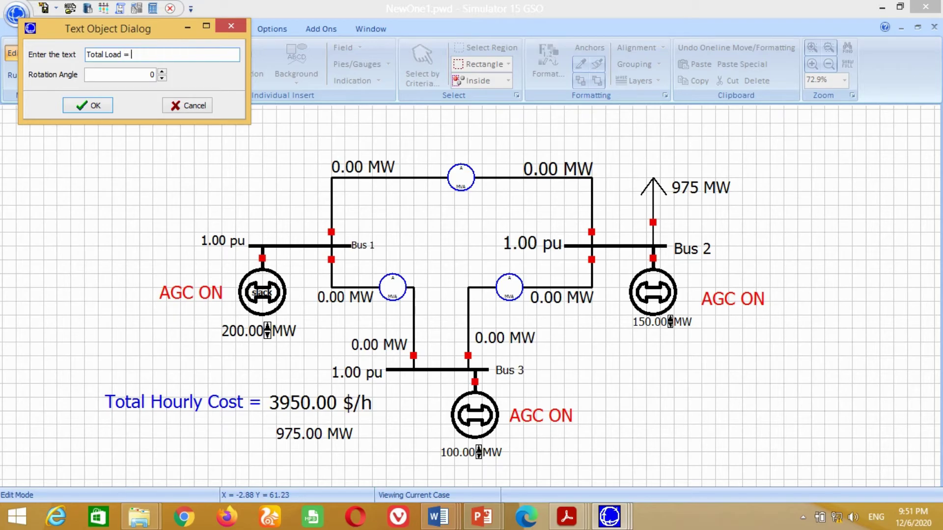
left_click(94, 105)
left_click_drag(156, 445, 224, 435)
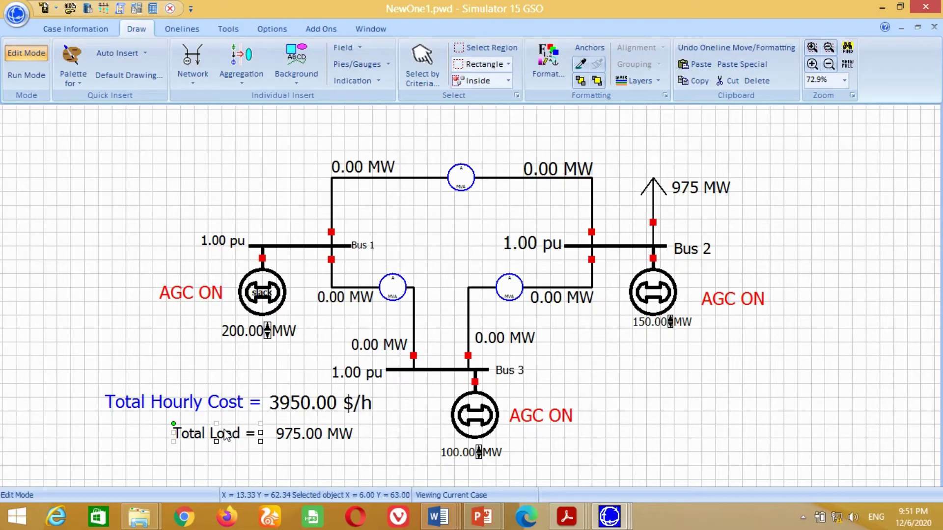
Step: Set the font color of the "Total Load =" label to blue
left_click(546, 62)
left_click(457, 338)
left_click(479, 188)
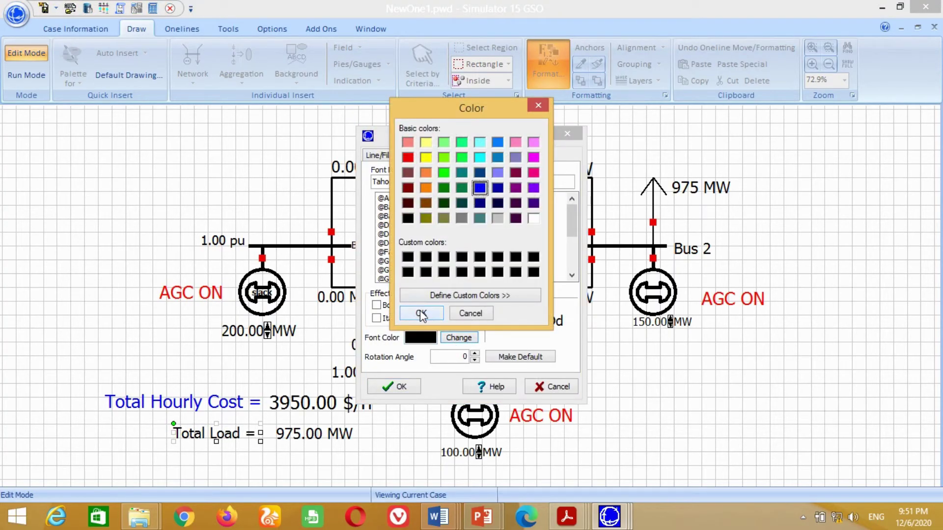
left_click(422, 308)
left_click(402, 385)
left_click(252, 456)
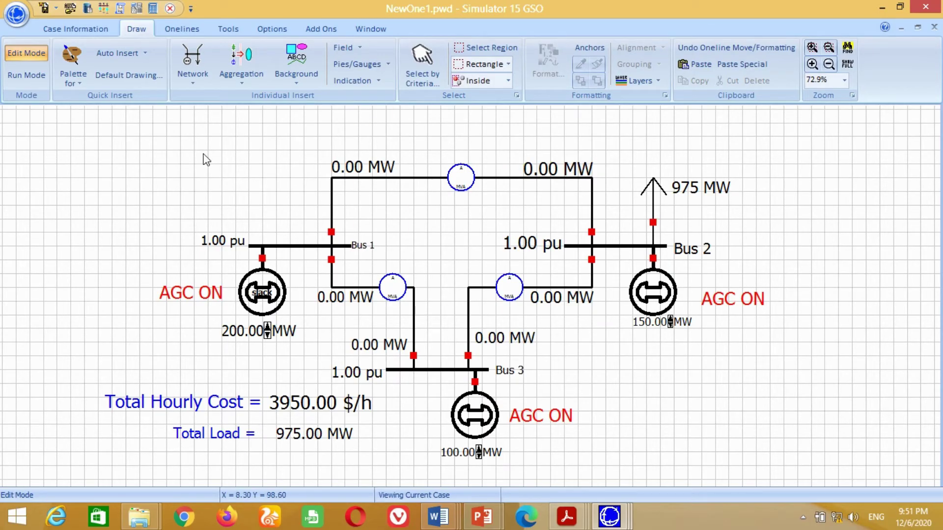
Step: Add an area field for area 1 showing OPF\Lambda, enlarged and placed below the total load field
left_click(345, 48)
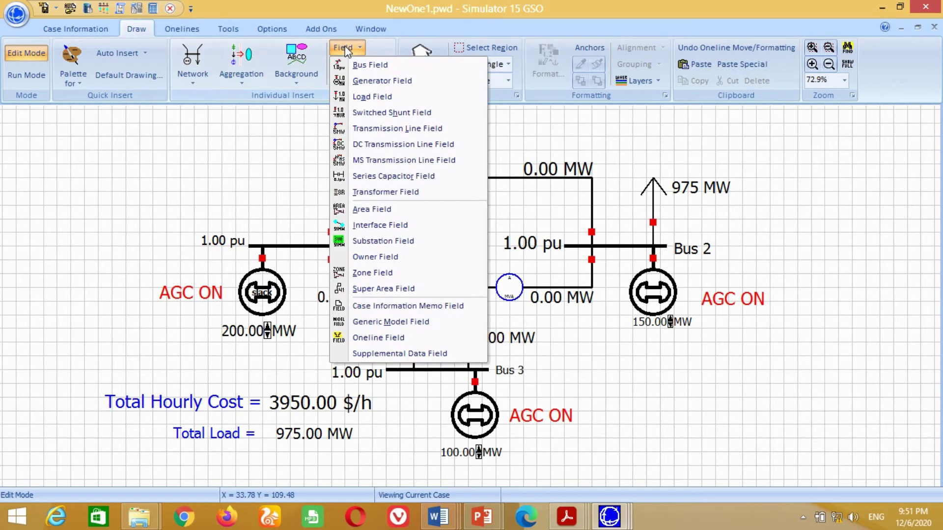
left_click(370, 208)
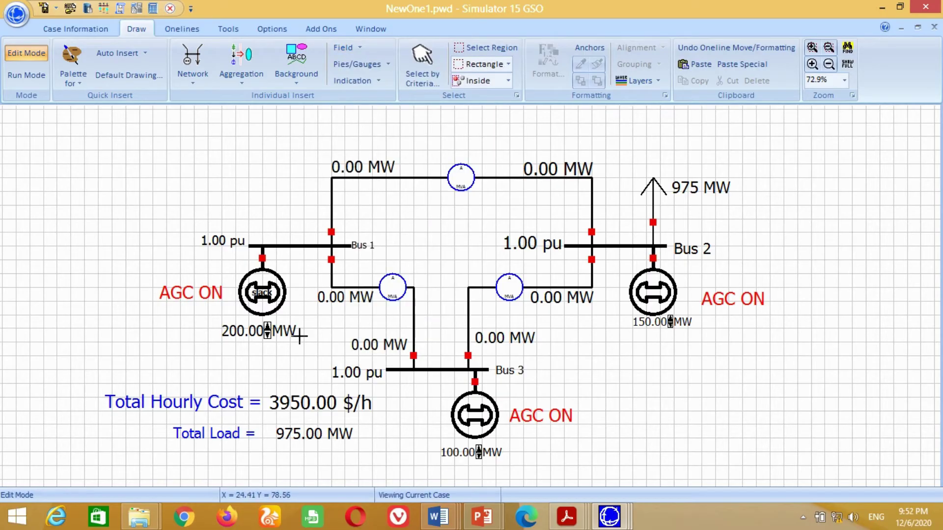
left_click(280, 464)
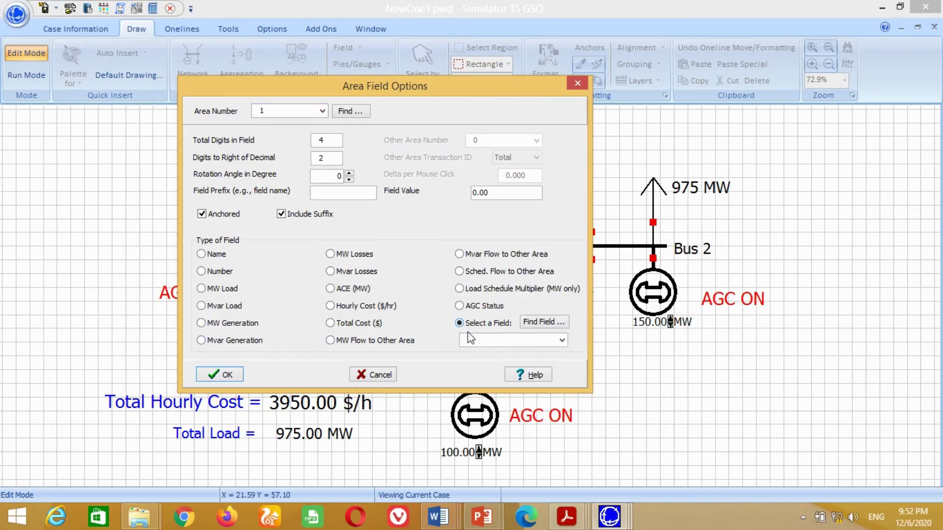
left_click(561, 340)
left_click_drag(712, 90, 697, 242)
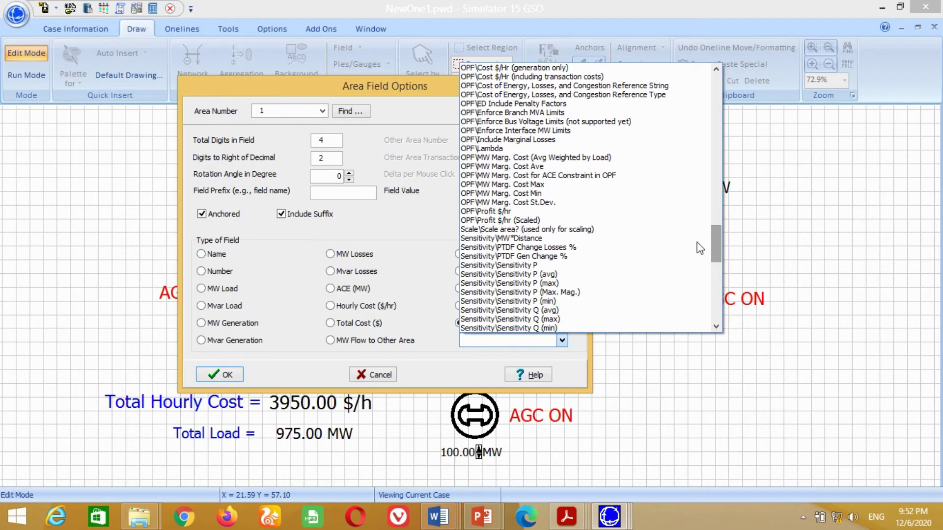
left_click(494, 148)
left_click(220, 375)
left_click_drag(319, 471, 340, 465)
left_click(378, 442)
Step: Add an enlarged text label reading "Incremental Cost =" beside the area's $/MWh field
left_click(303, 70)
left_click(300, 98)
left_click(117, 465)
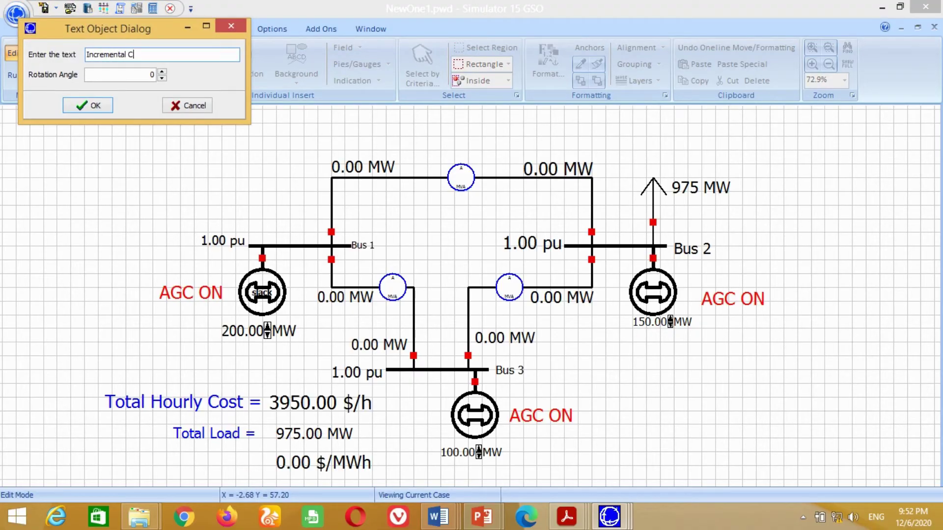
key("Return")
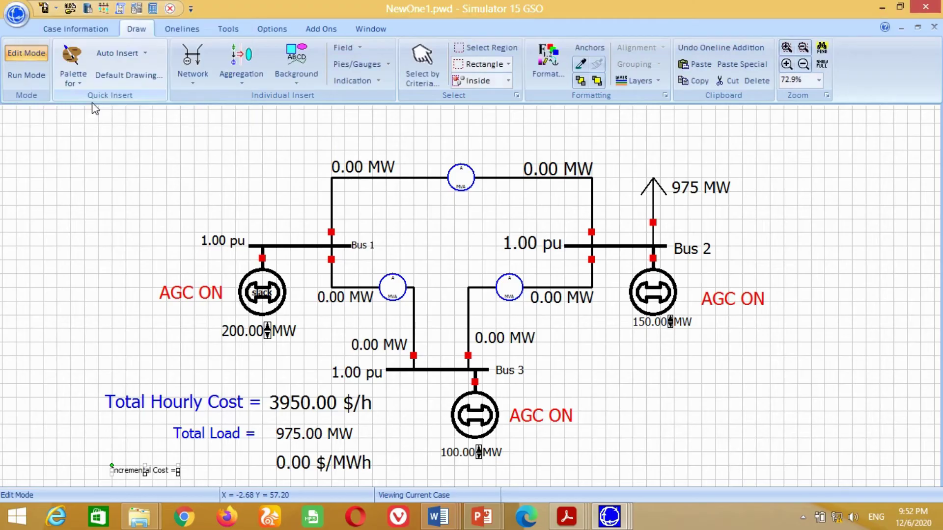
left_click_drag(209, 477, 228, 463)
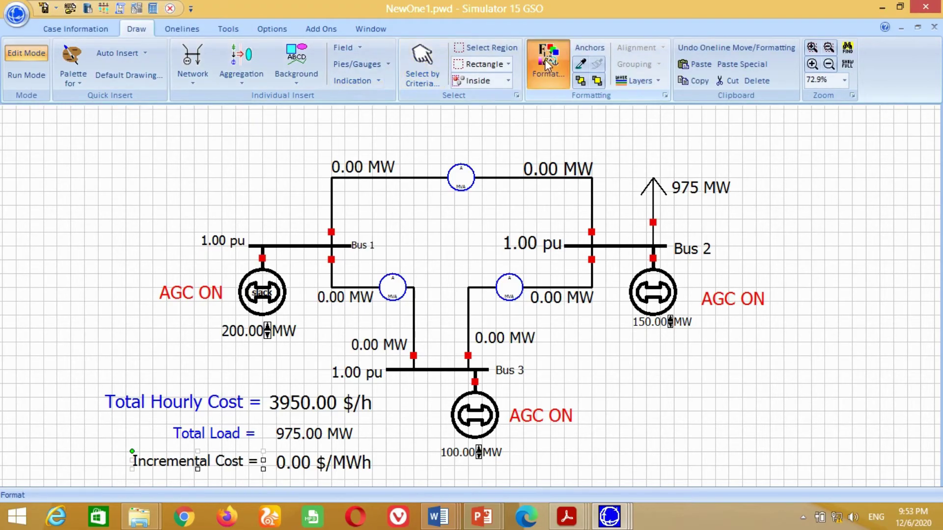
Step: Set the font color of the "Incremental Cost =" label to blue
left_click(545, 60)
left_click(456, 338)
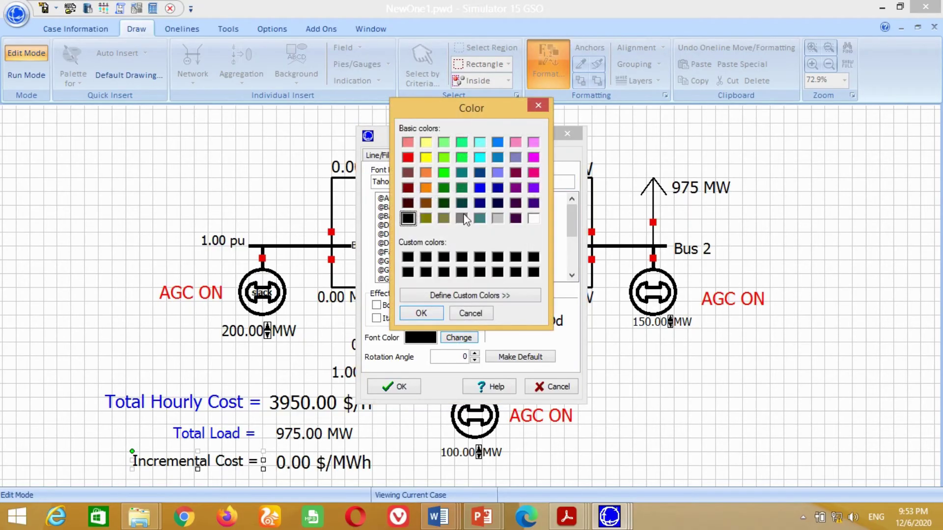
left_click(480, 188)
left_click(423, 314)
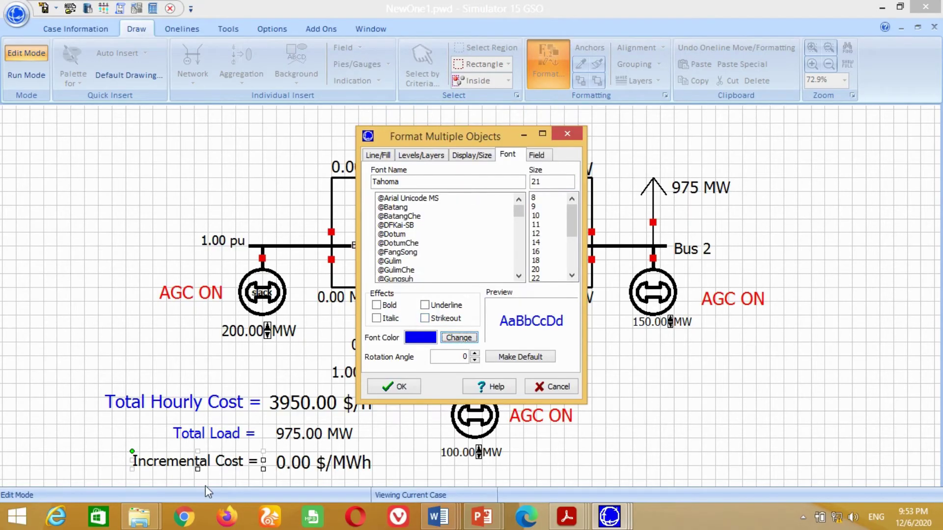
left_click(399, 387)
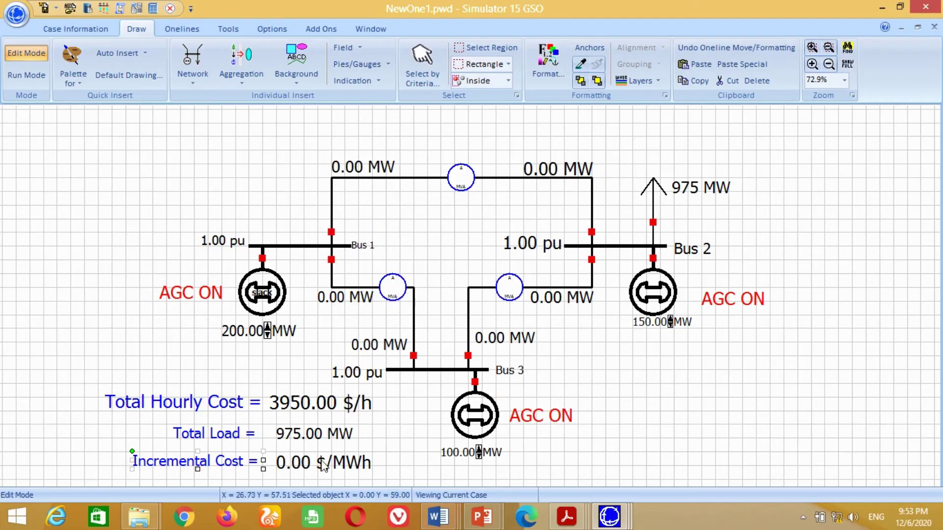
left_click(137, 323)
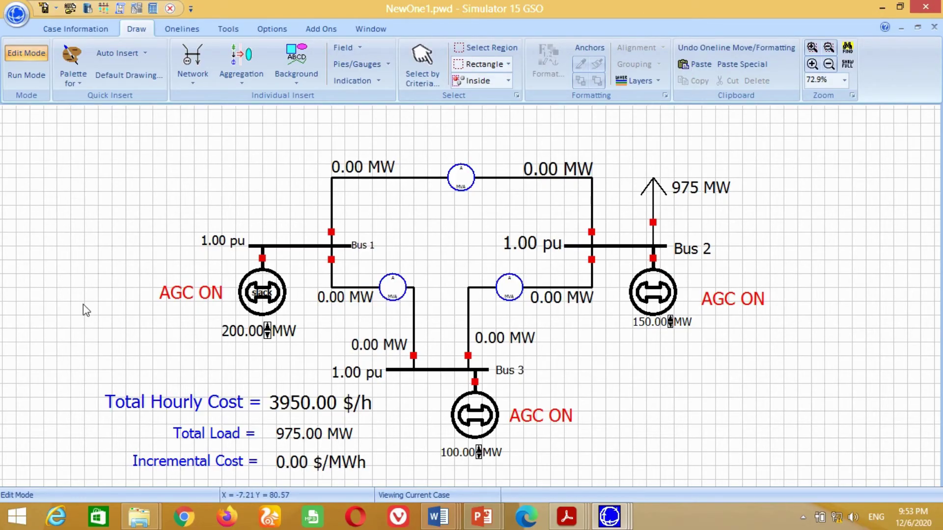
Step: Switch the case to Run Mode and play the power flow simulation
left_click(26, 76)
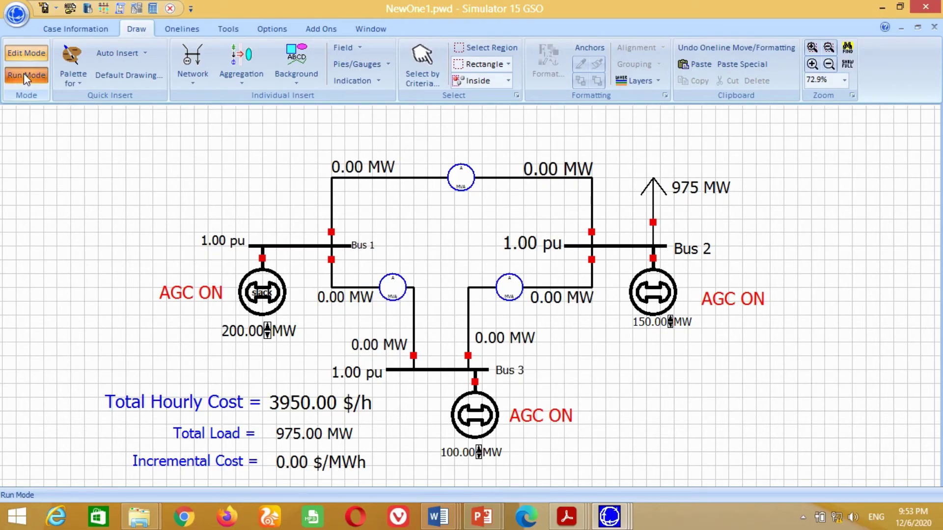
left_click(233, 28)
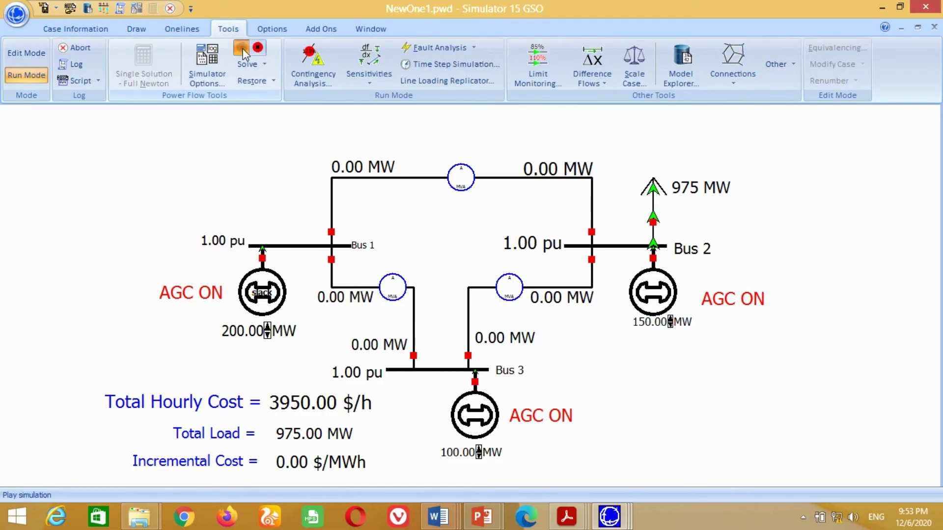
left_click(242, 49)
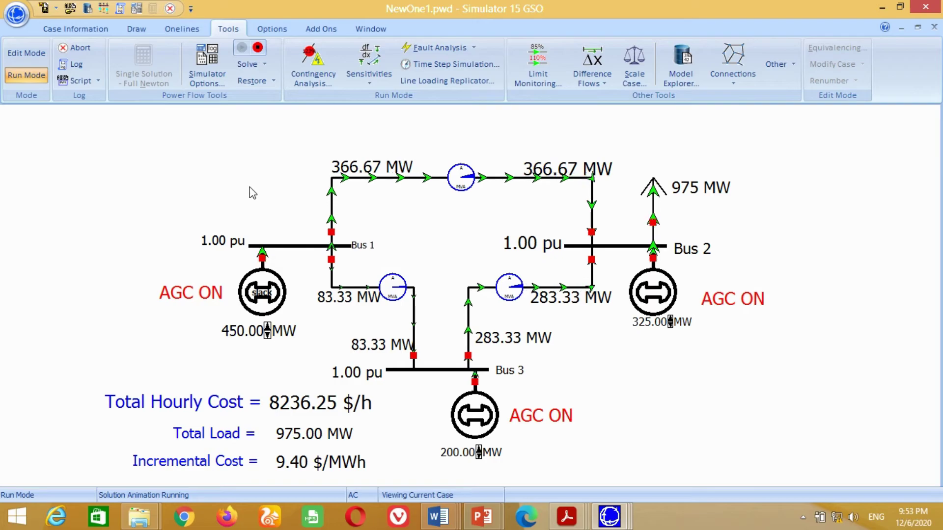